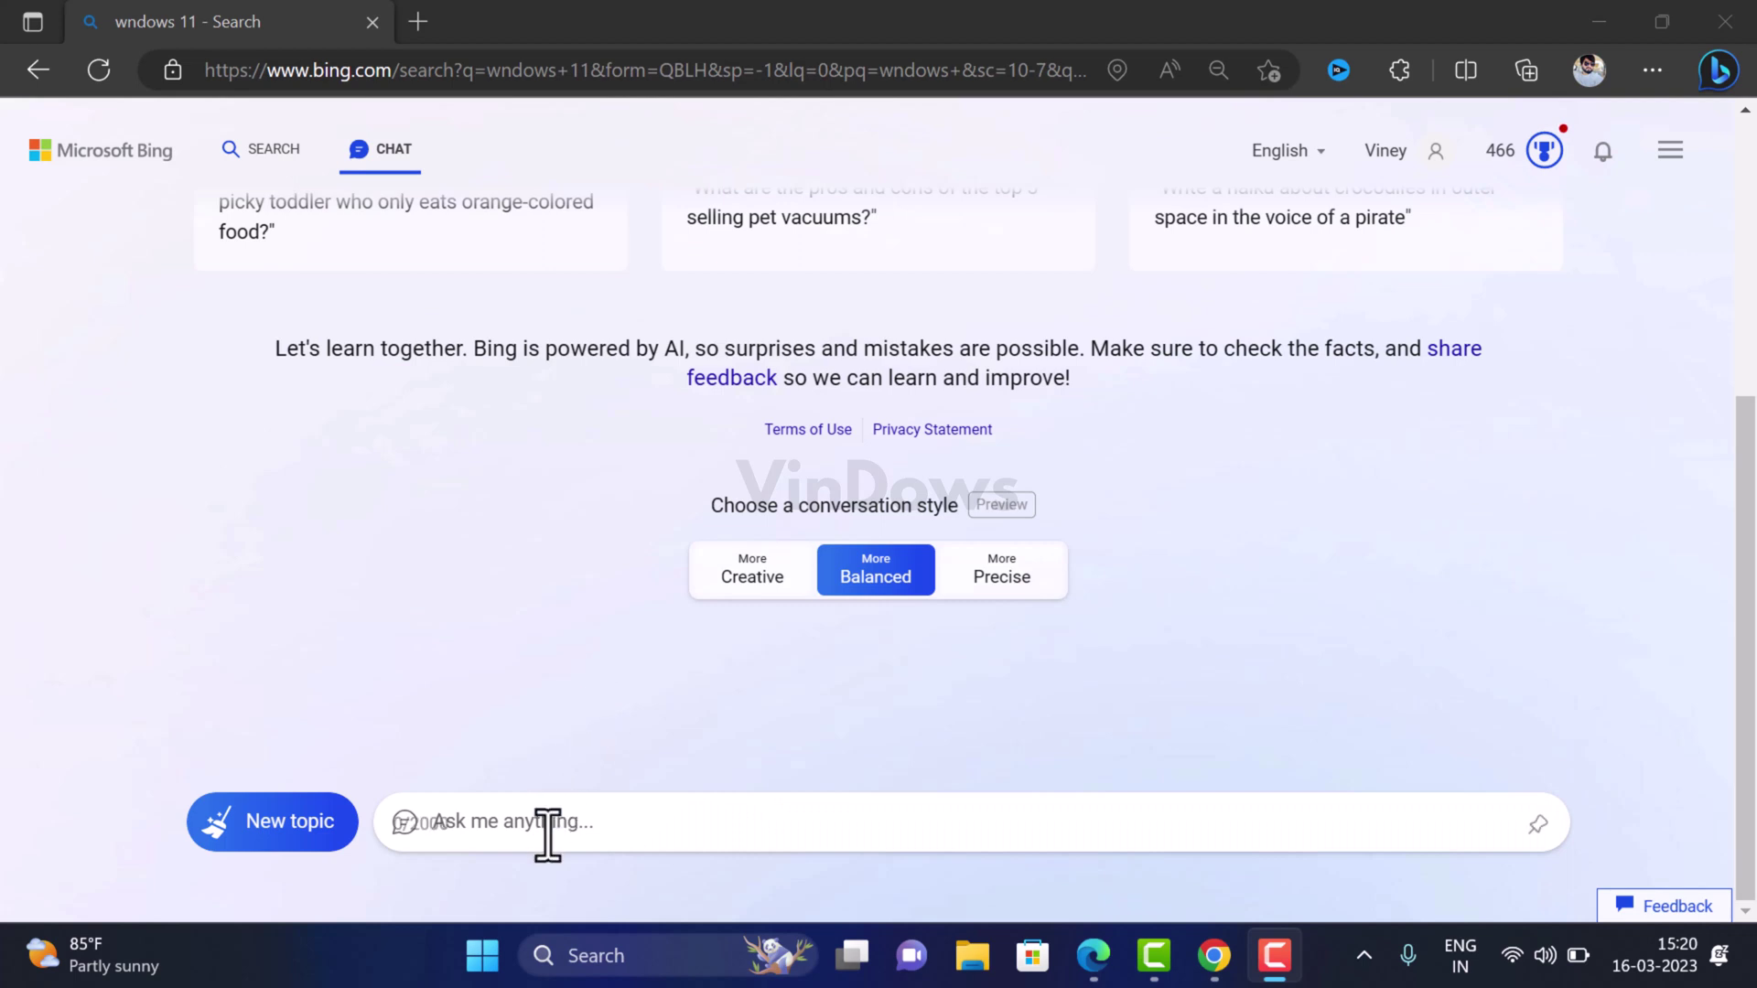
# Step: Focus the Ask me anything box in Edge's Bing Chat, set to Balanced style
pyautogui.click(555, 819)
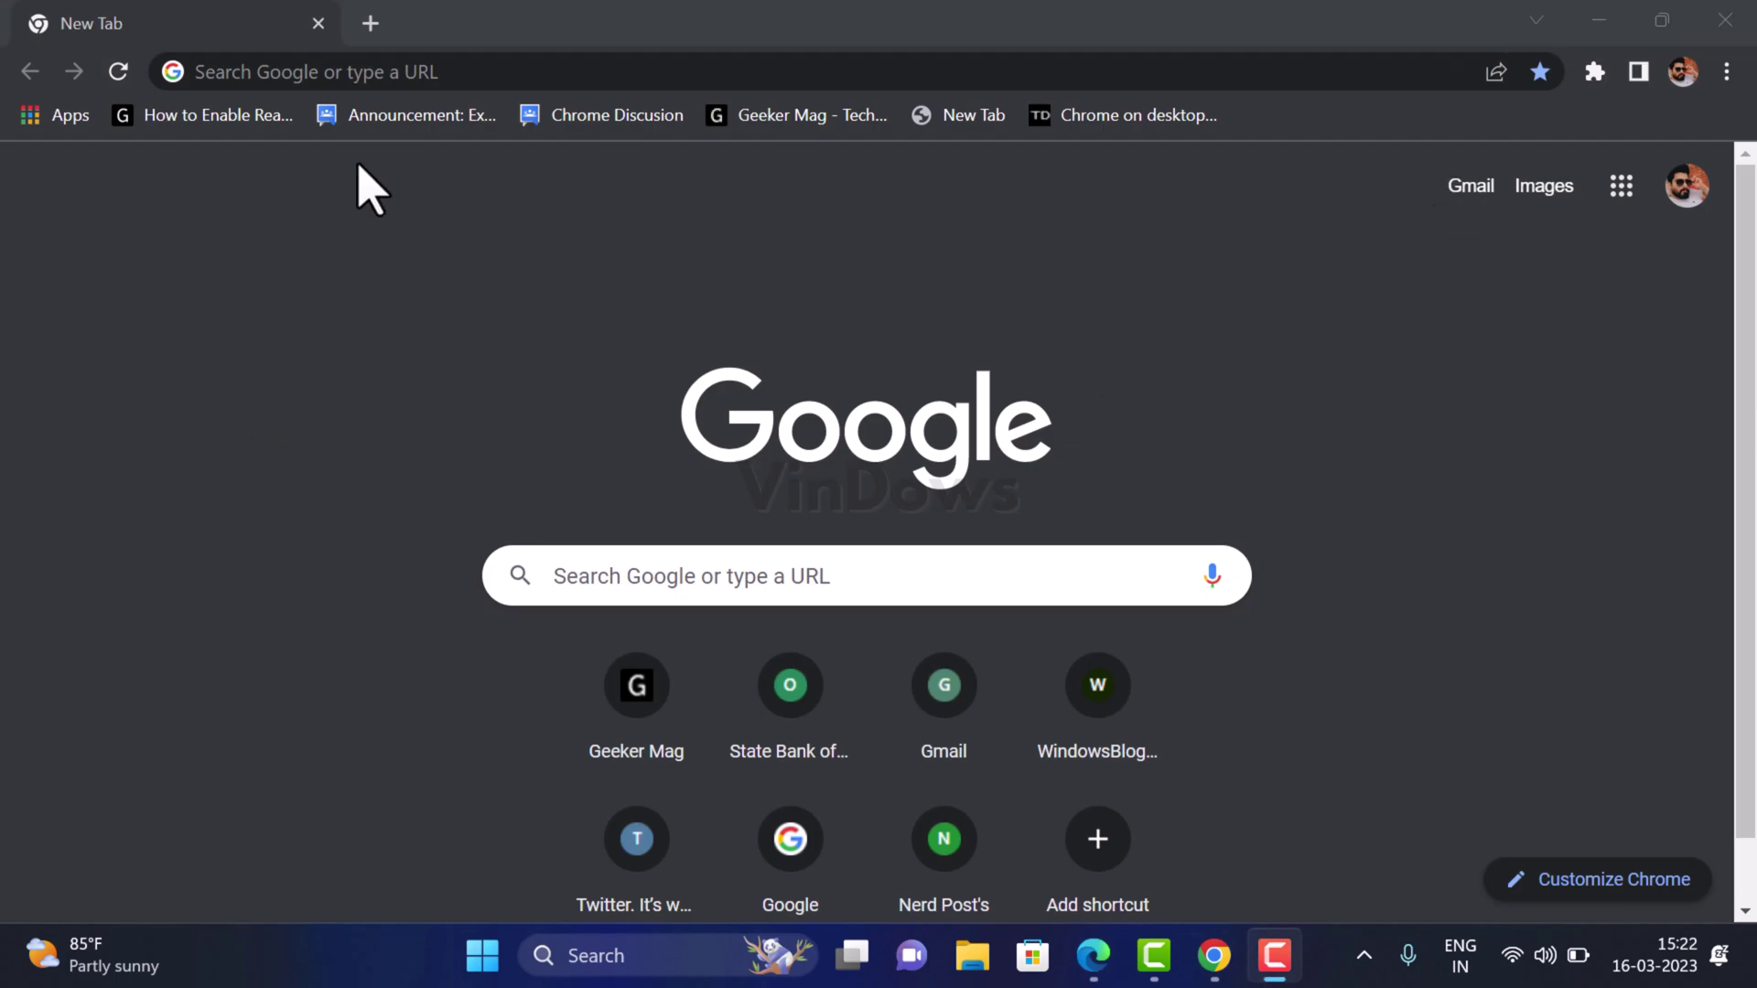
# Step: Paste-and-go the Bing chat link, highlighting the 'Unlock conversational search on Microsoft Edge' notice
pyautogui.rightClick(400, 63)
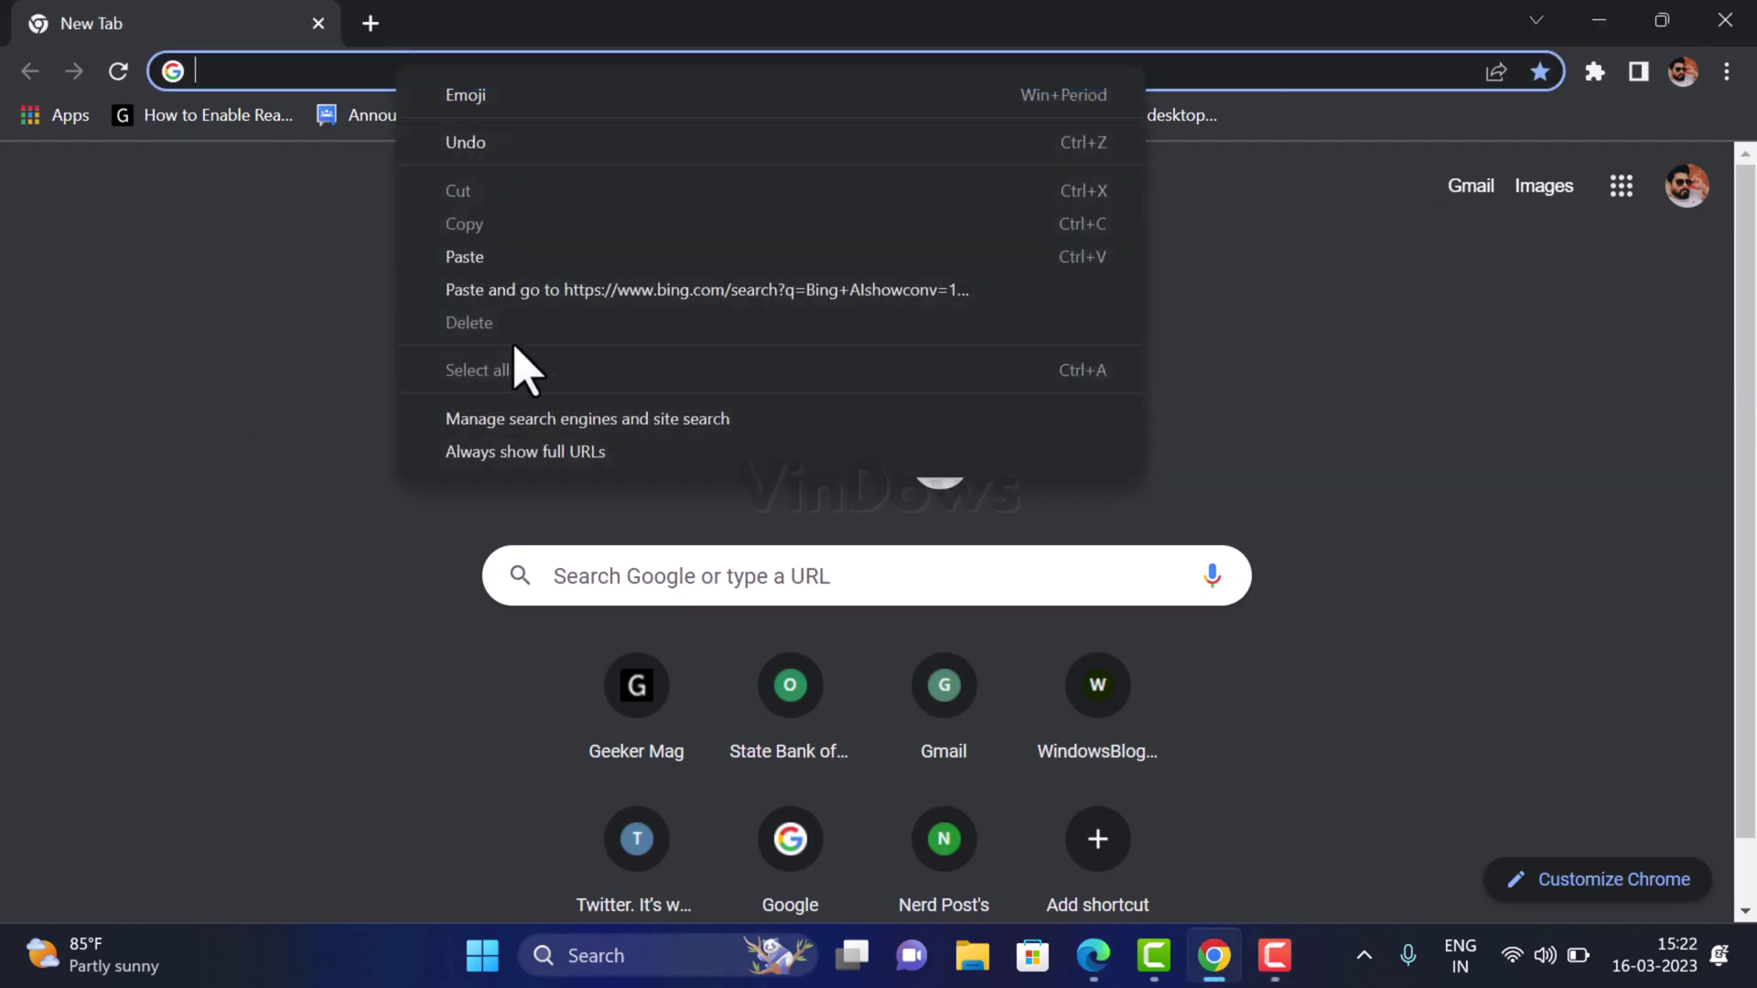
pyautogui.click(549, 291)
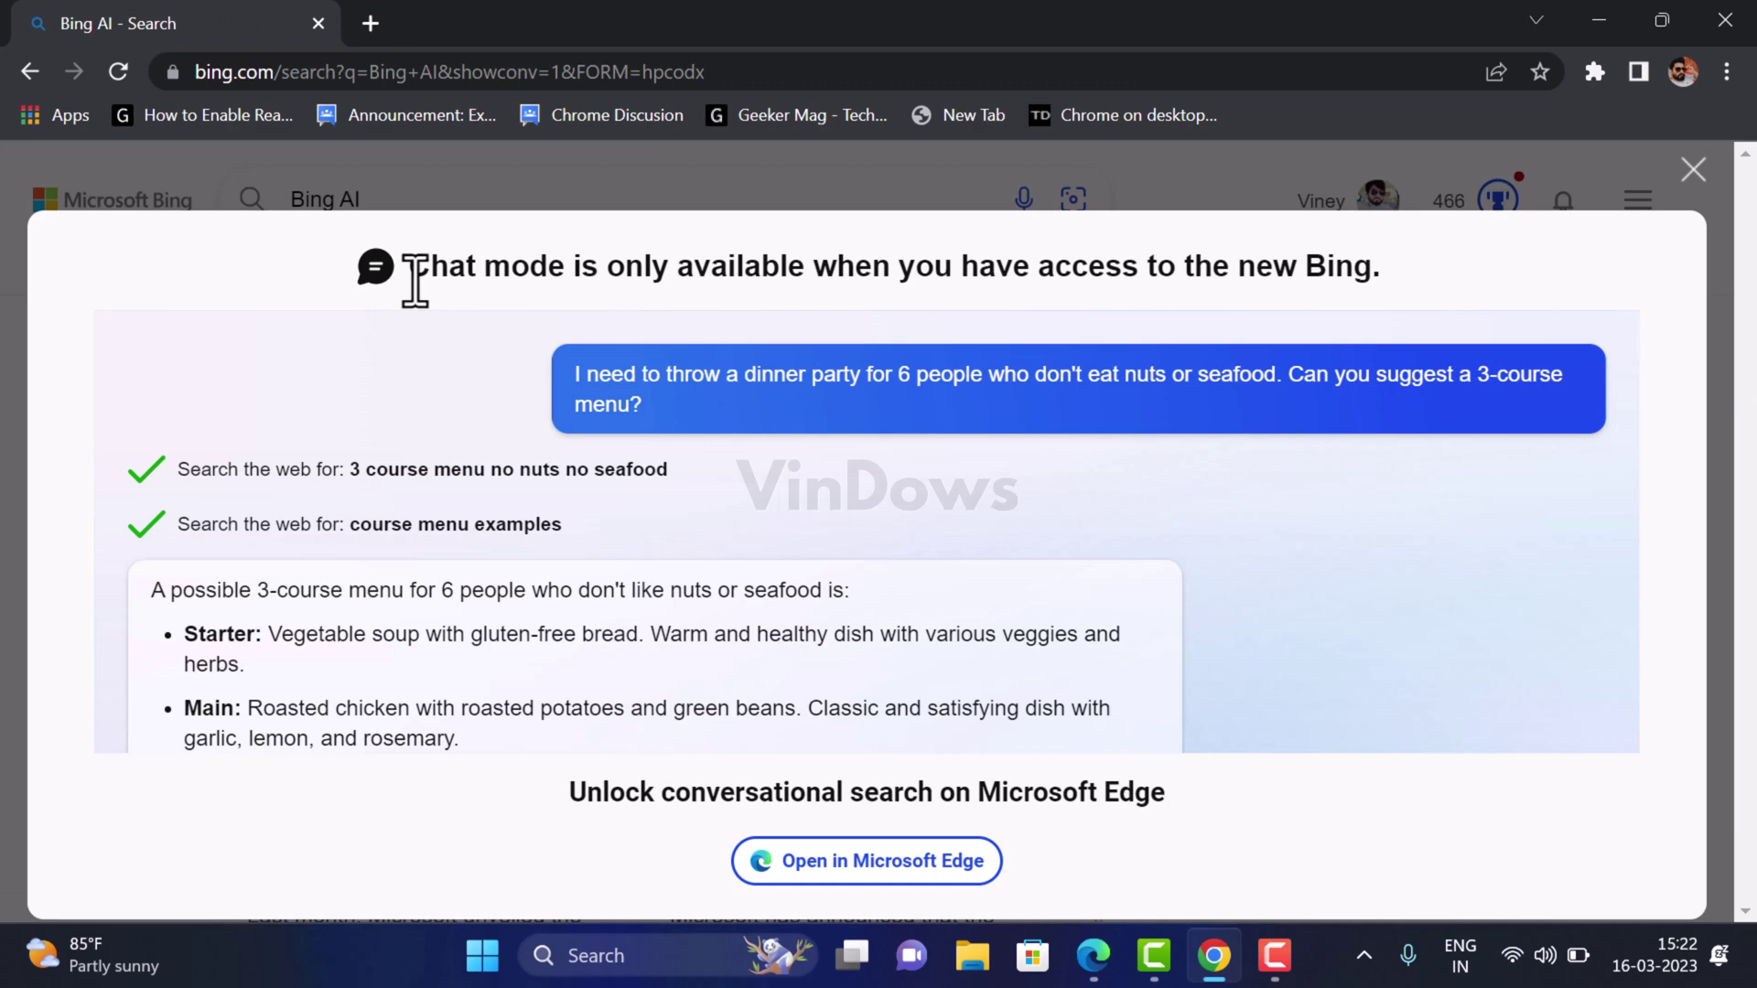
pyautogui.moveTo(416, 282); pyautogui.dragTo(1373, 274)
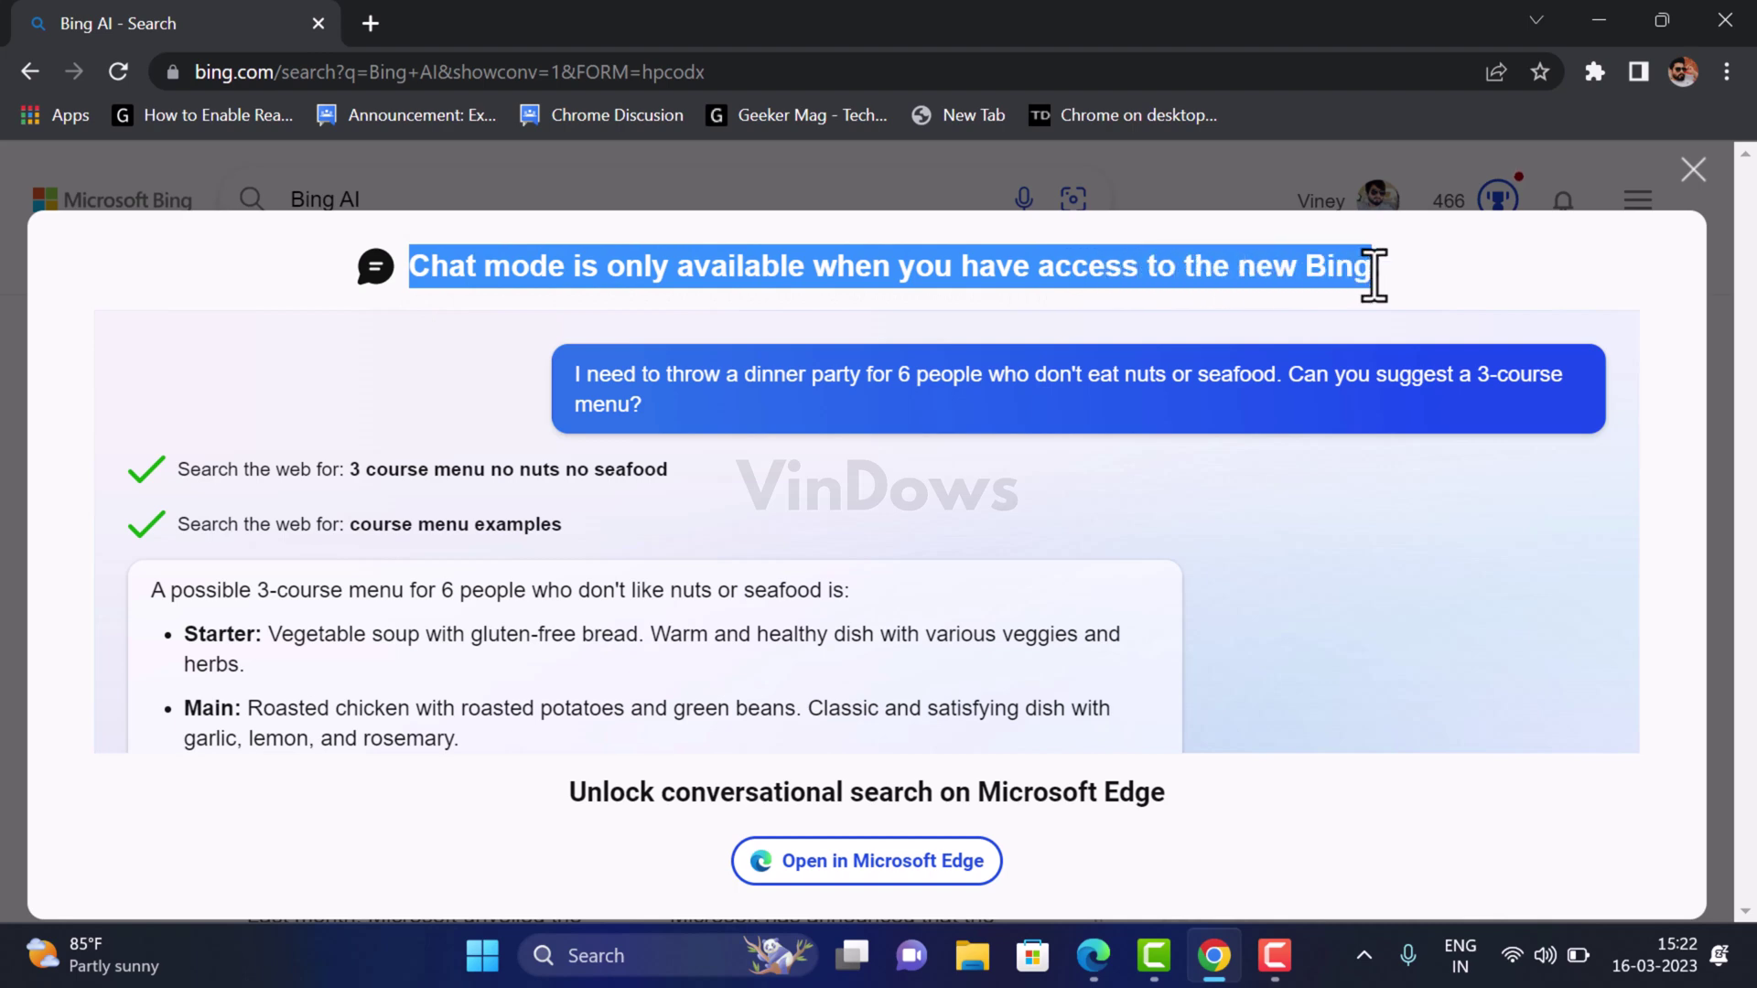
pyautogui.click(565, 787)
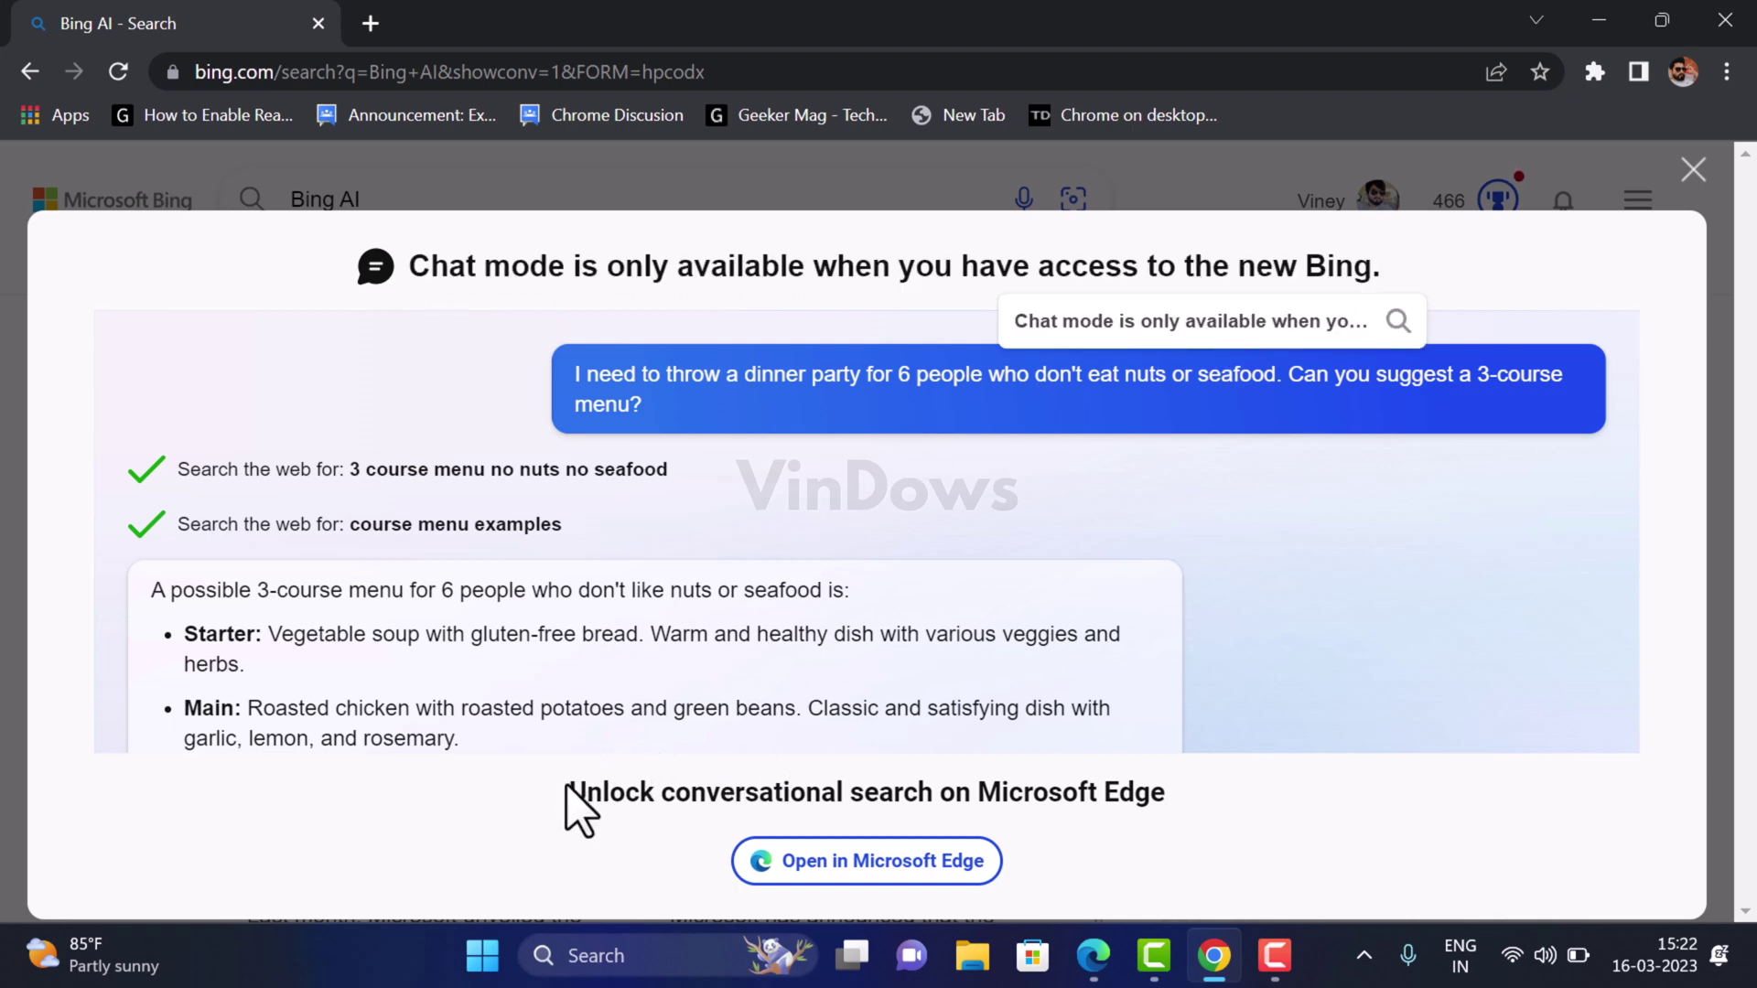
pyautogui.moveTo(565, 789); pyautogui.dragTo(1169, 820)
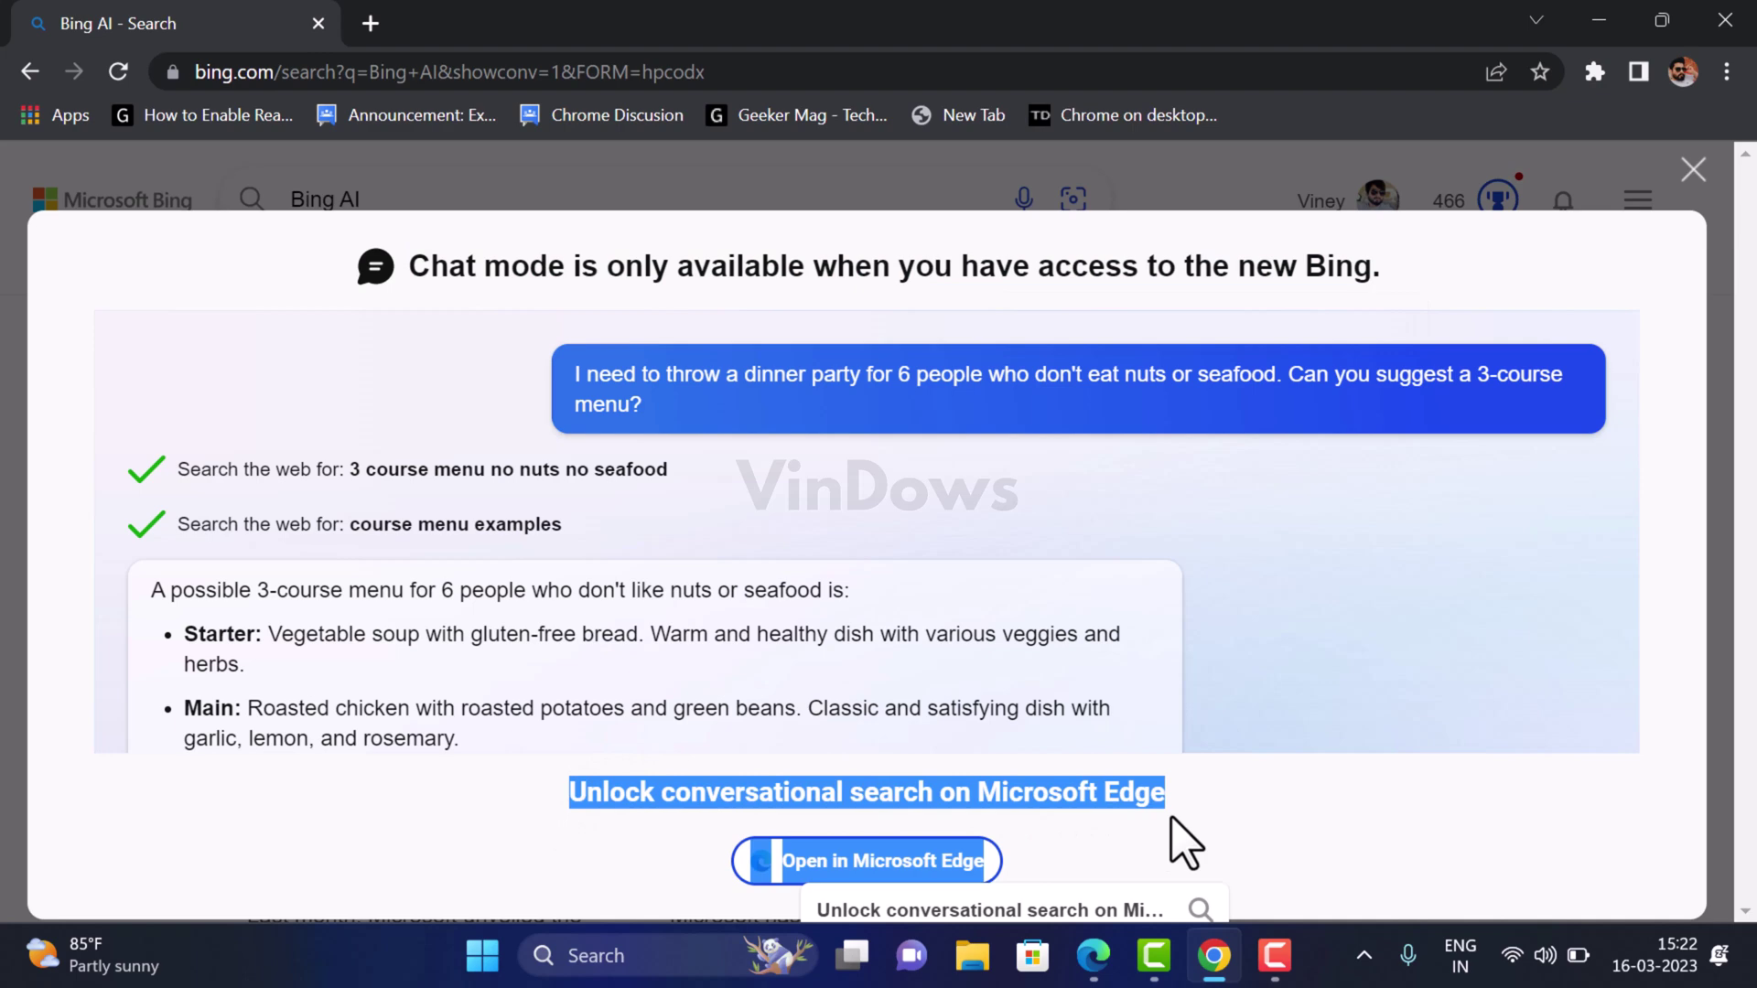
pyautogui.click(1046, 863)
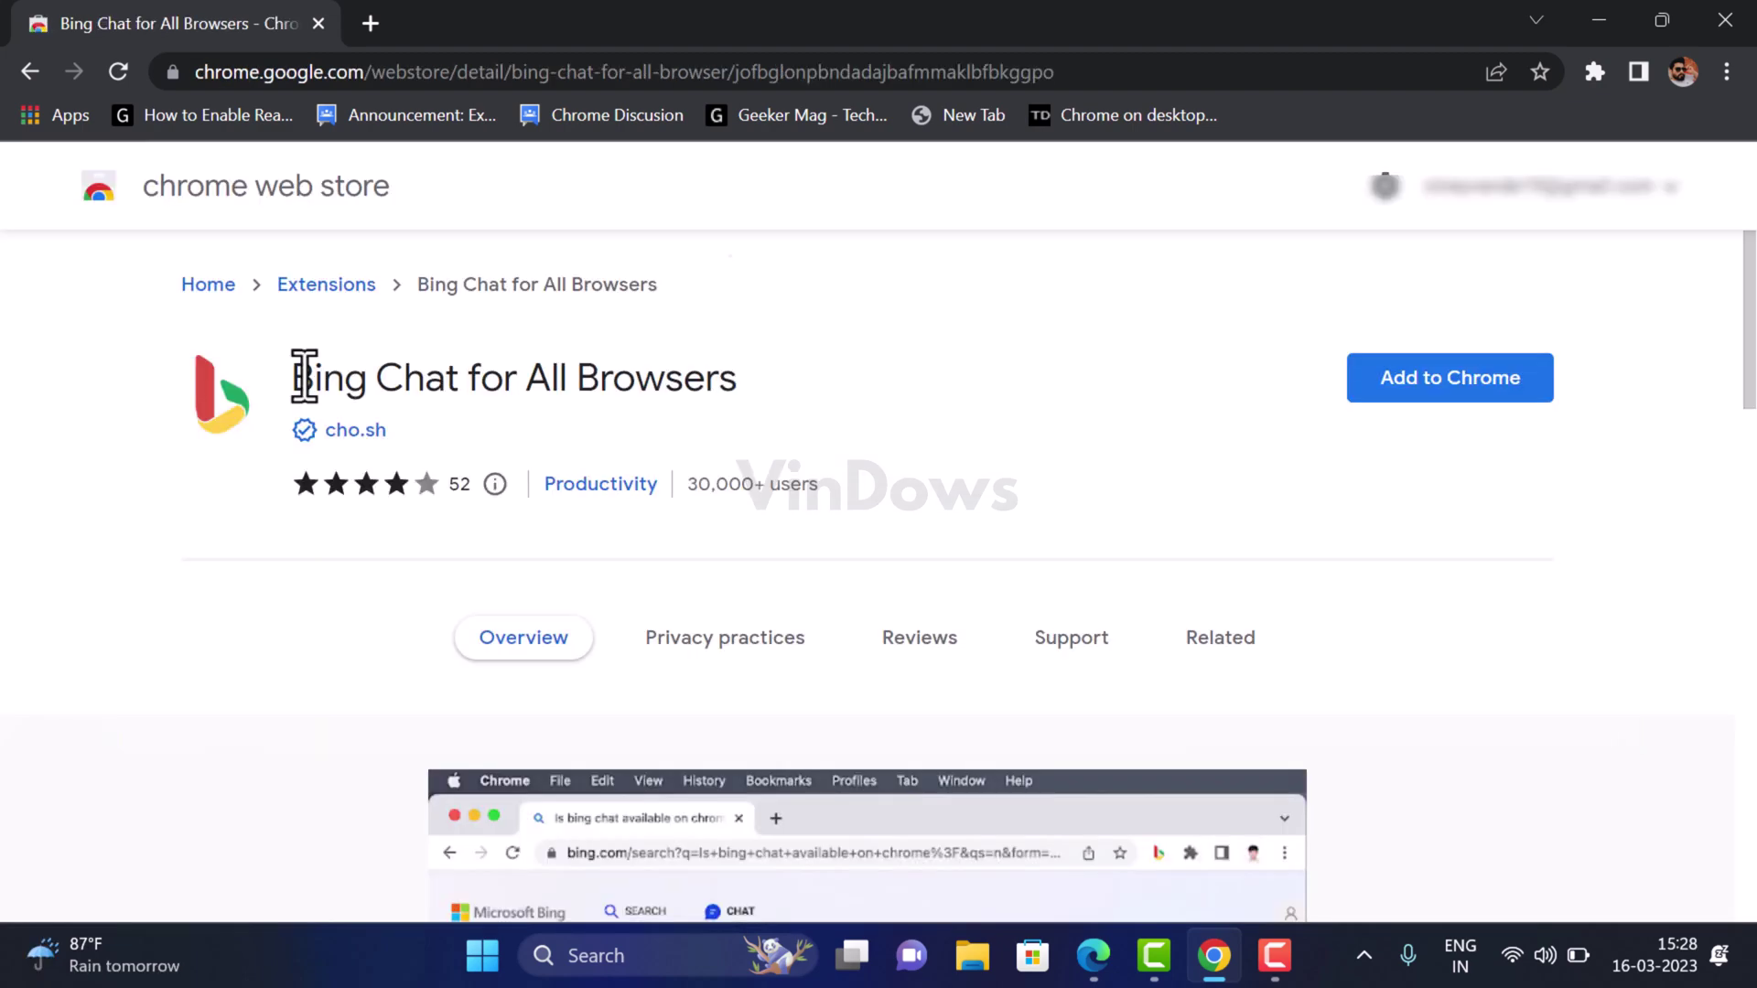
pyautogui.moveTo(303, 376); pyautogui.dragTo(778, 431)
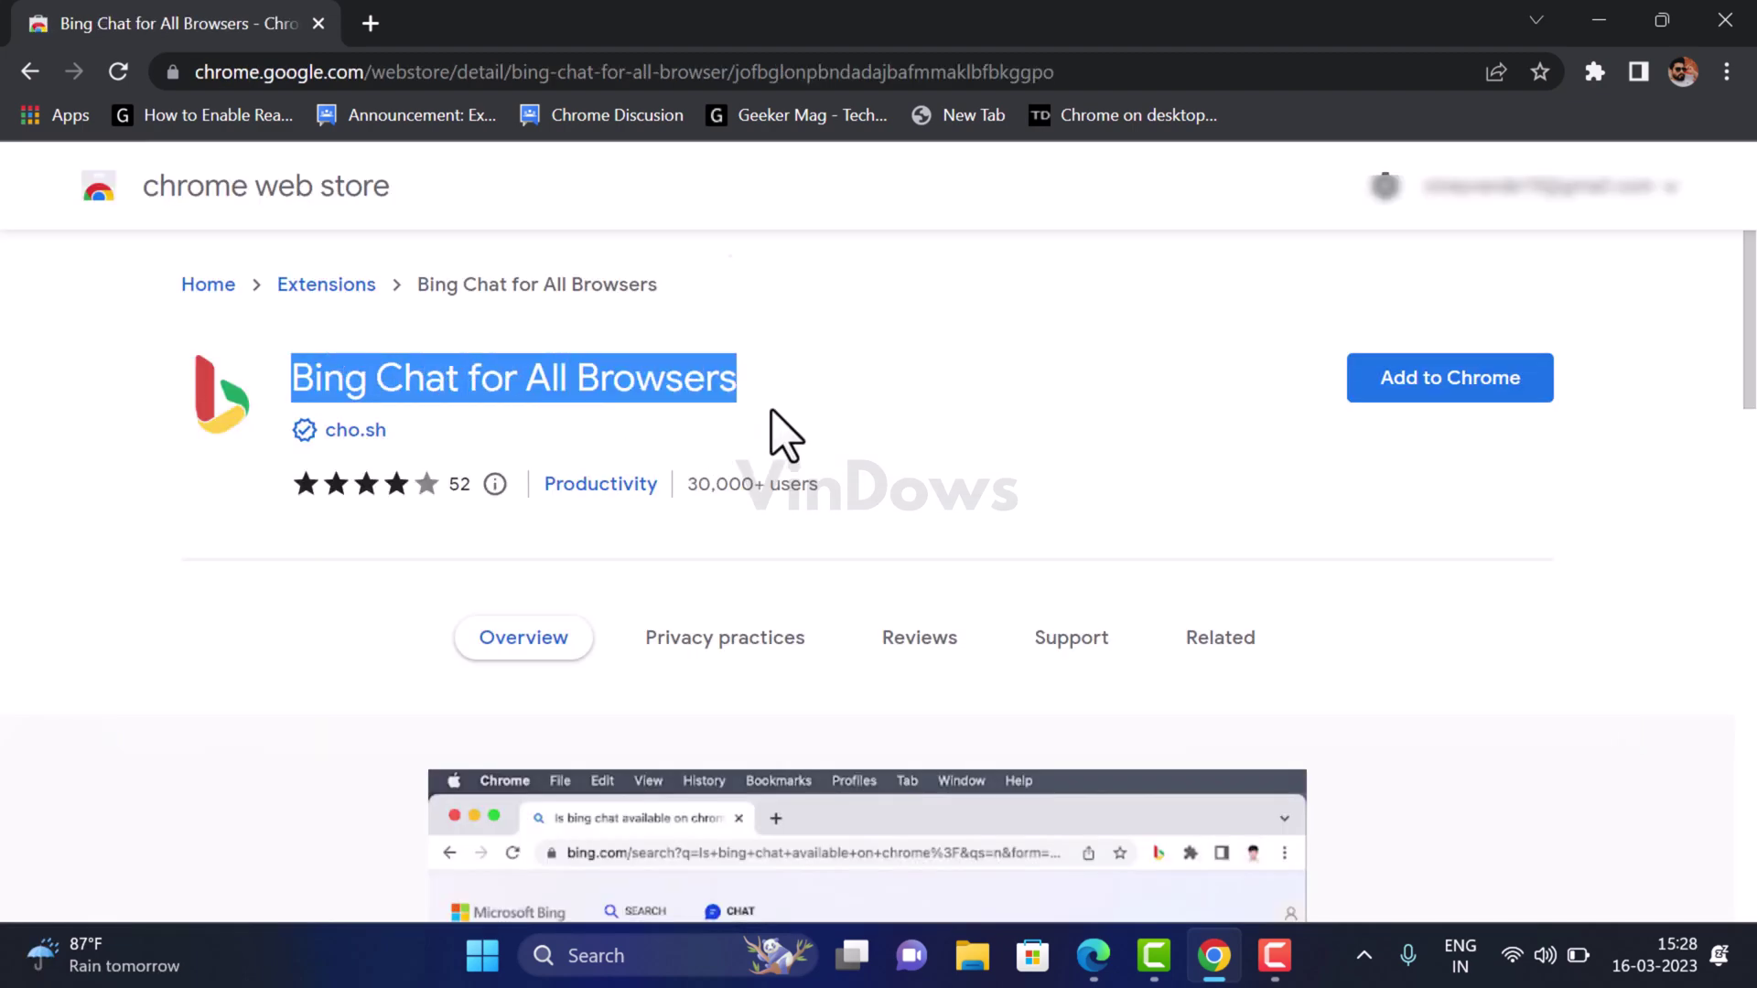
pyautogui.click(784, 405)
pyautogui.moveTo(455, 366); pyautogui.dragTo(1039, 398)
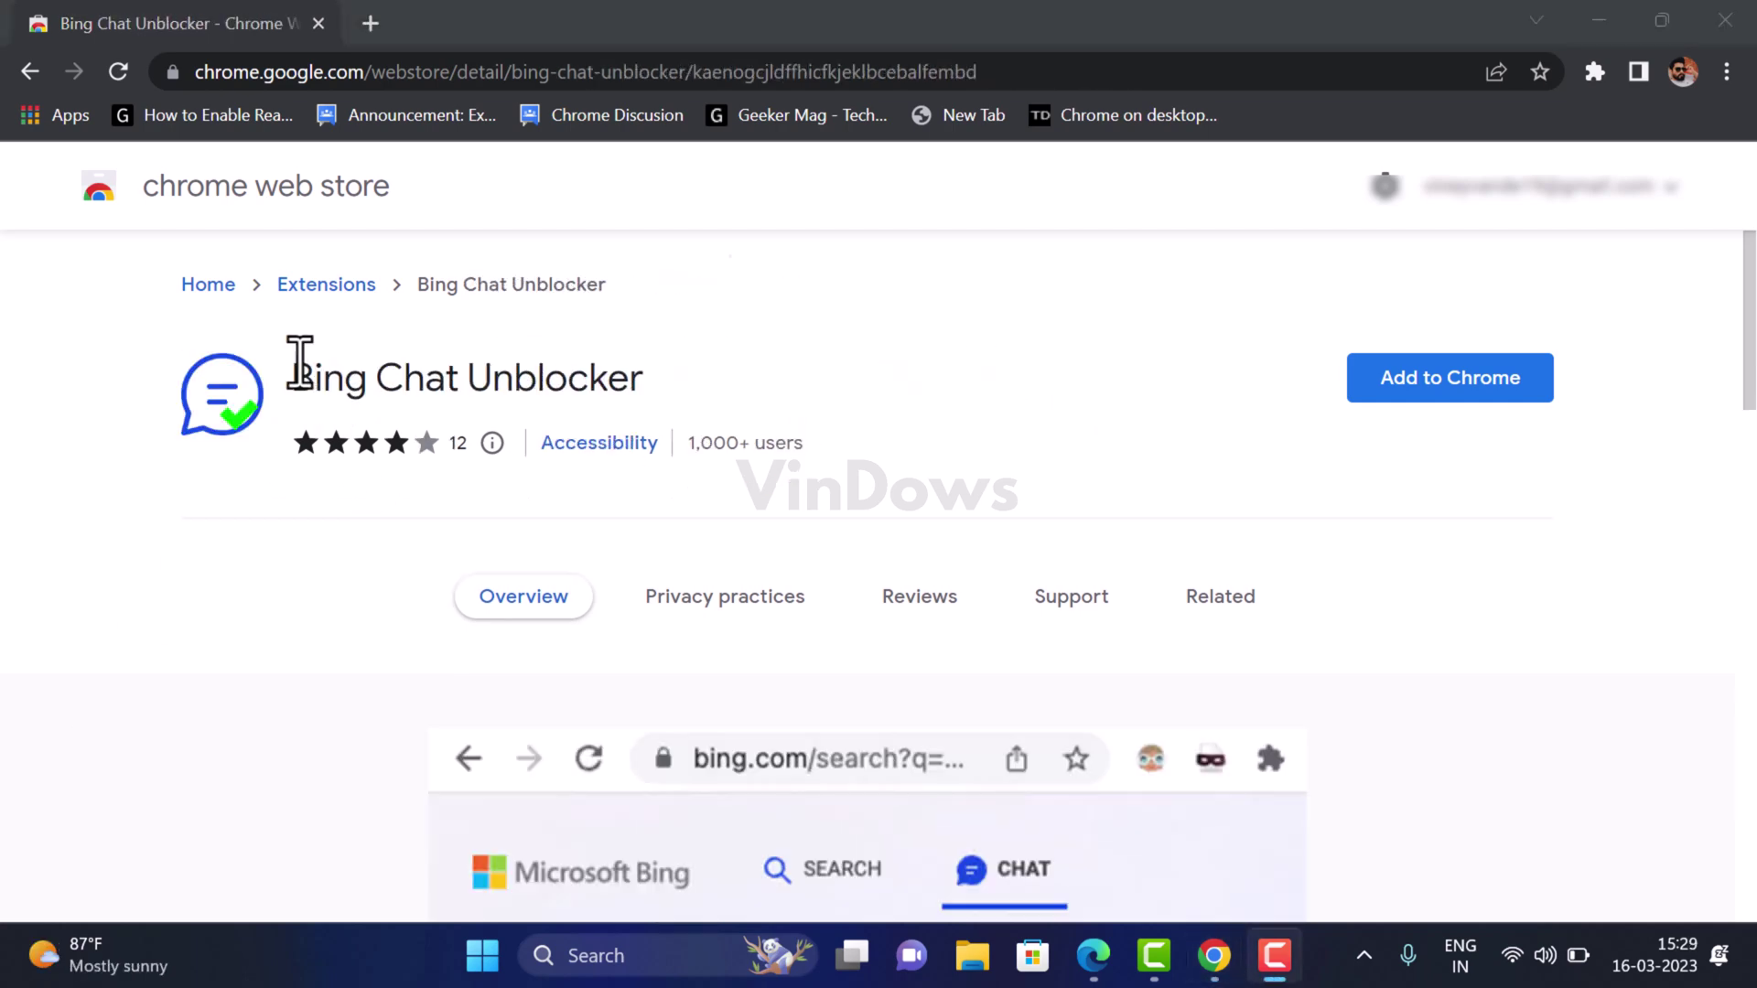
pyautogui.moveTo(294, 376); pyautogui.dragTo(660, 377)
pyautogui.click(684, 389)
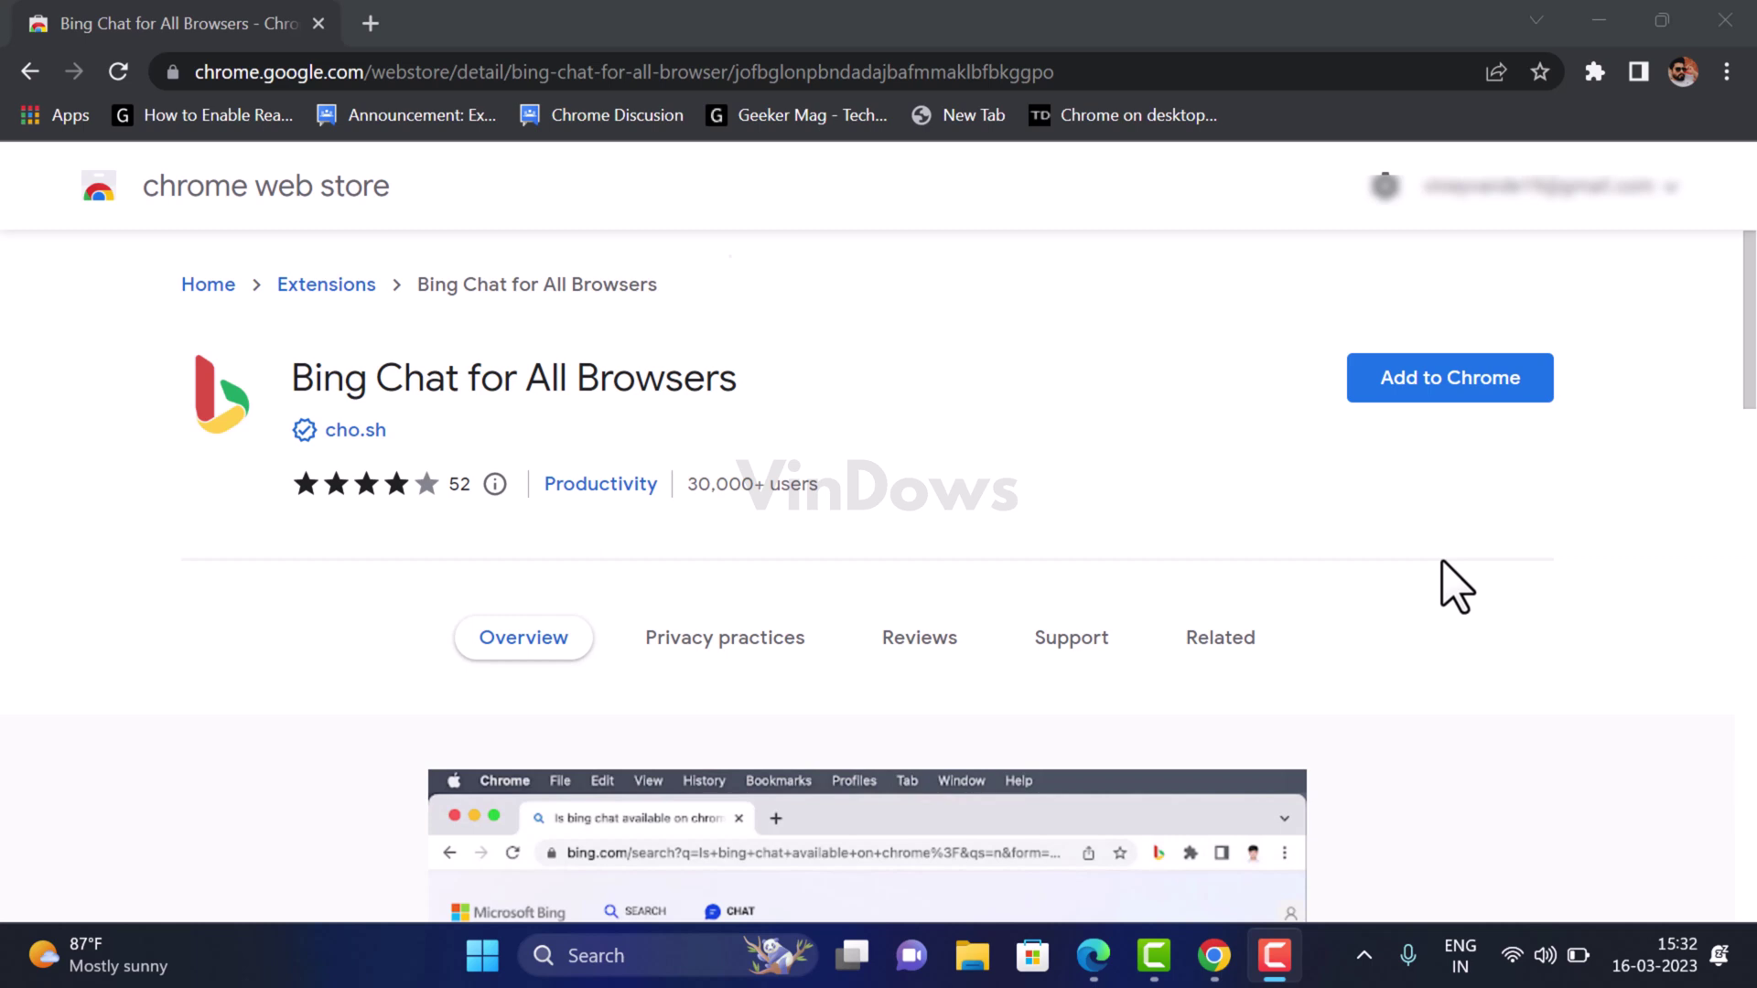
# Step: Add the Bing Chat for All Browsers extension and pin it from the Extensions menu
pyautogui.click(1466, 411)
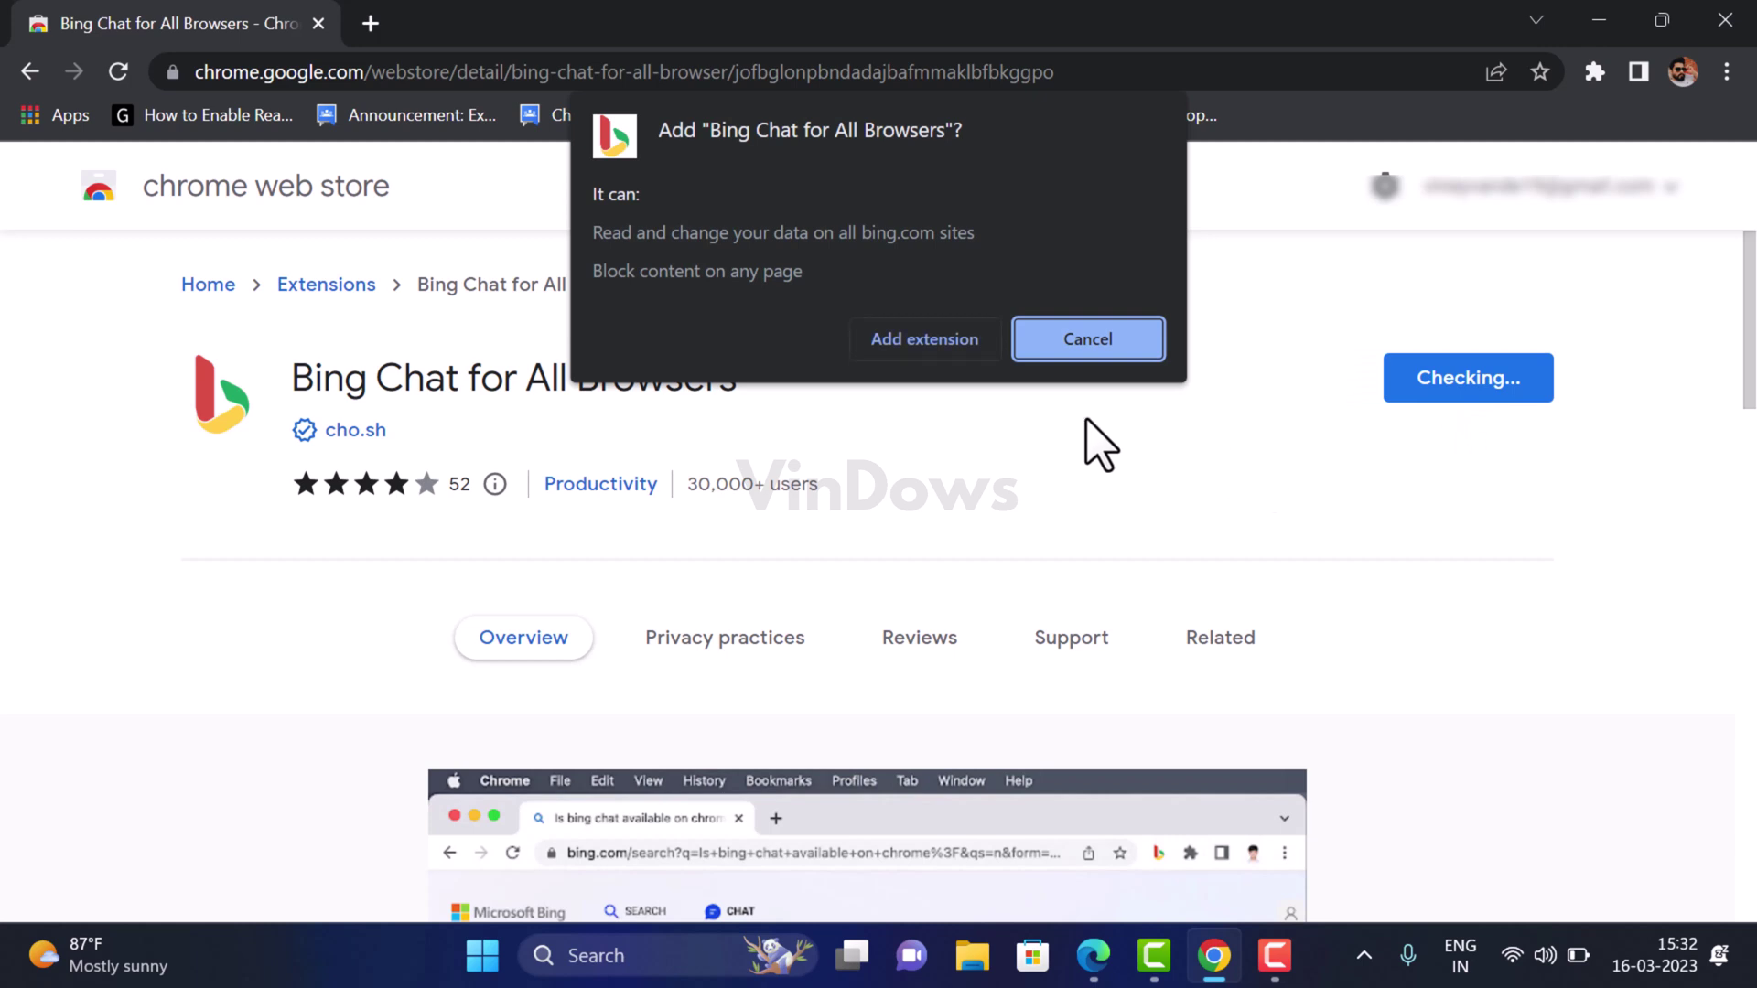
pyautogui.click(923, 343)
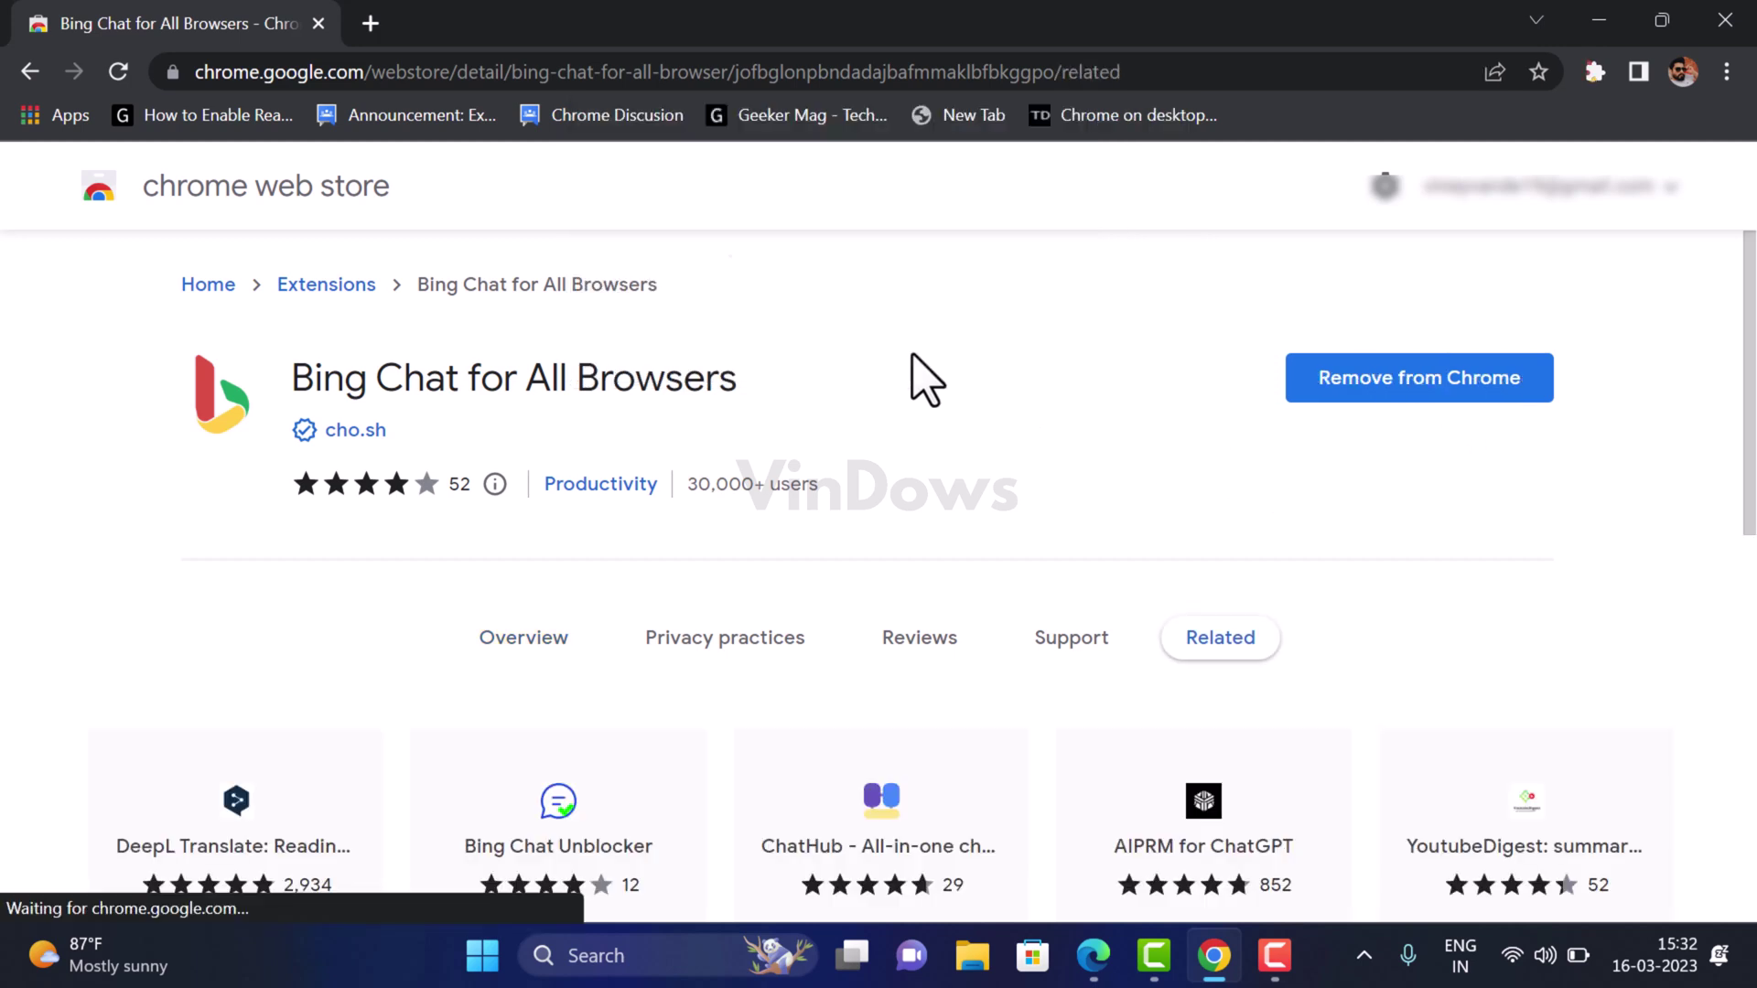
pyautogui.click(1595, 73)
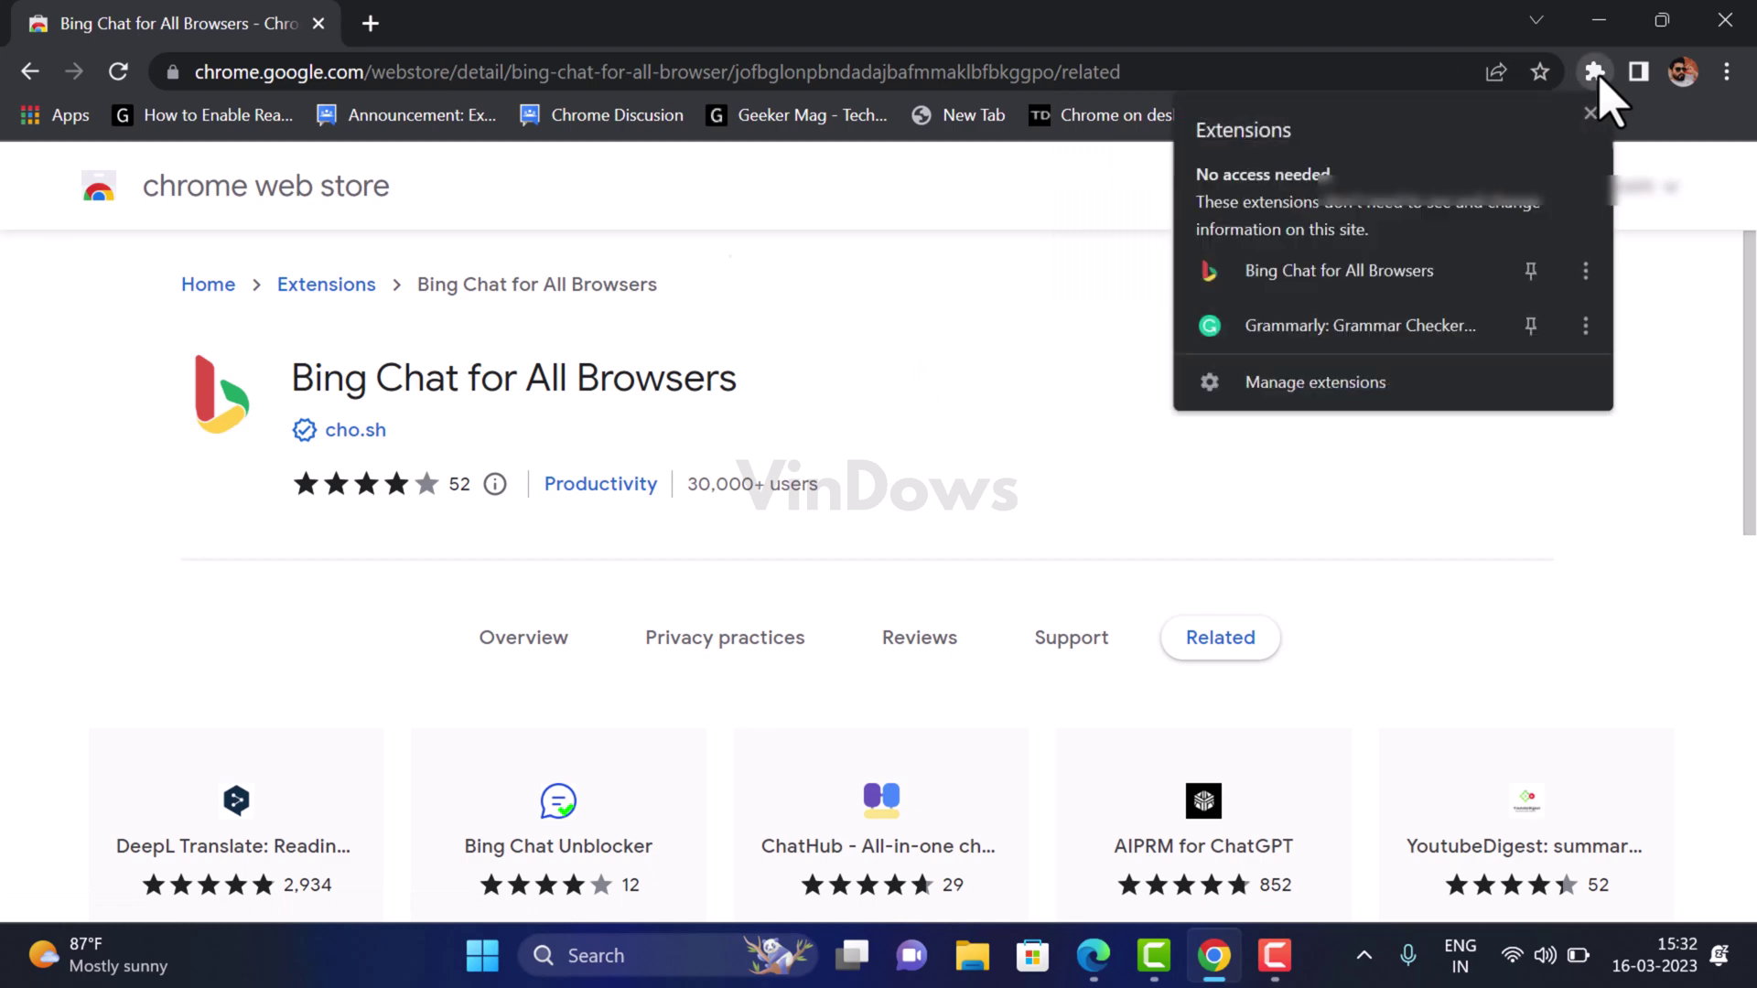
pyautogui.click(1531, 271)
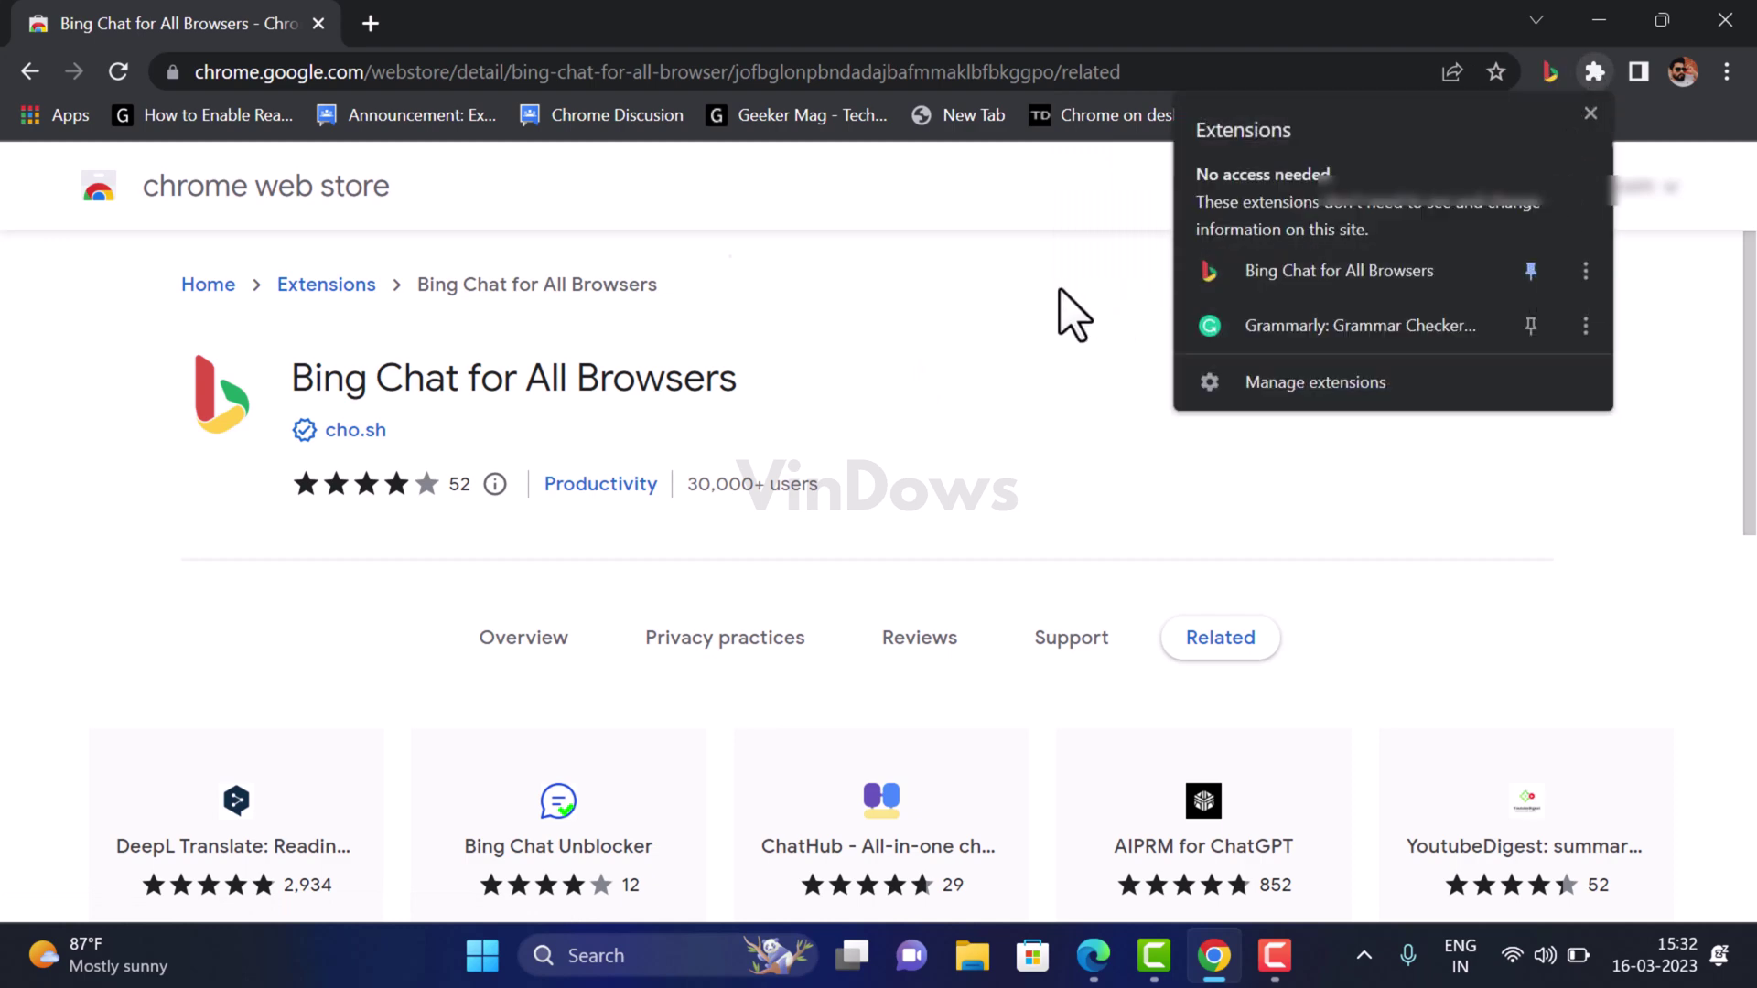
pyautogui.click(1074, 313)
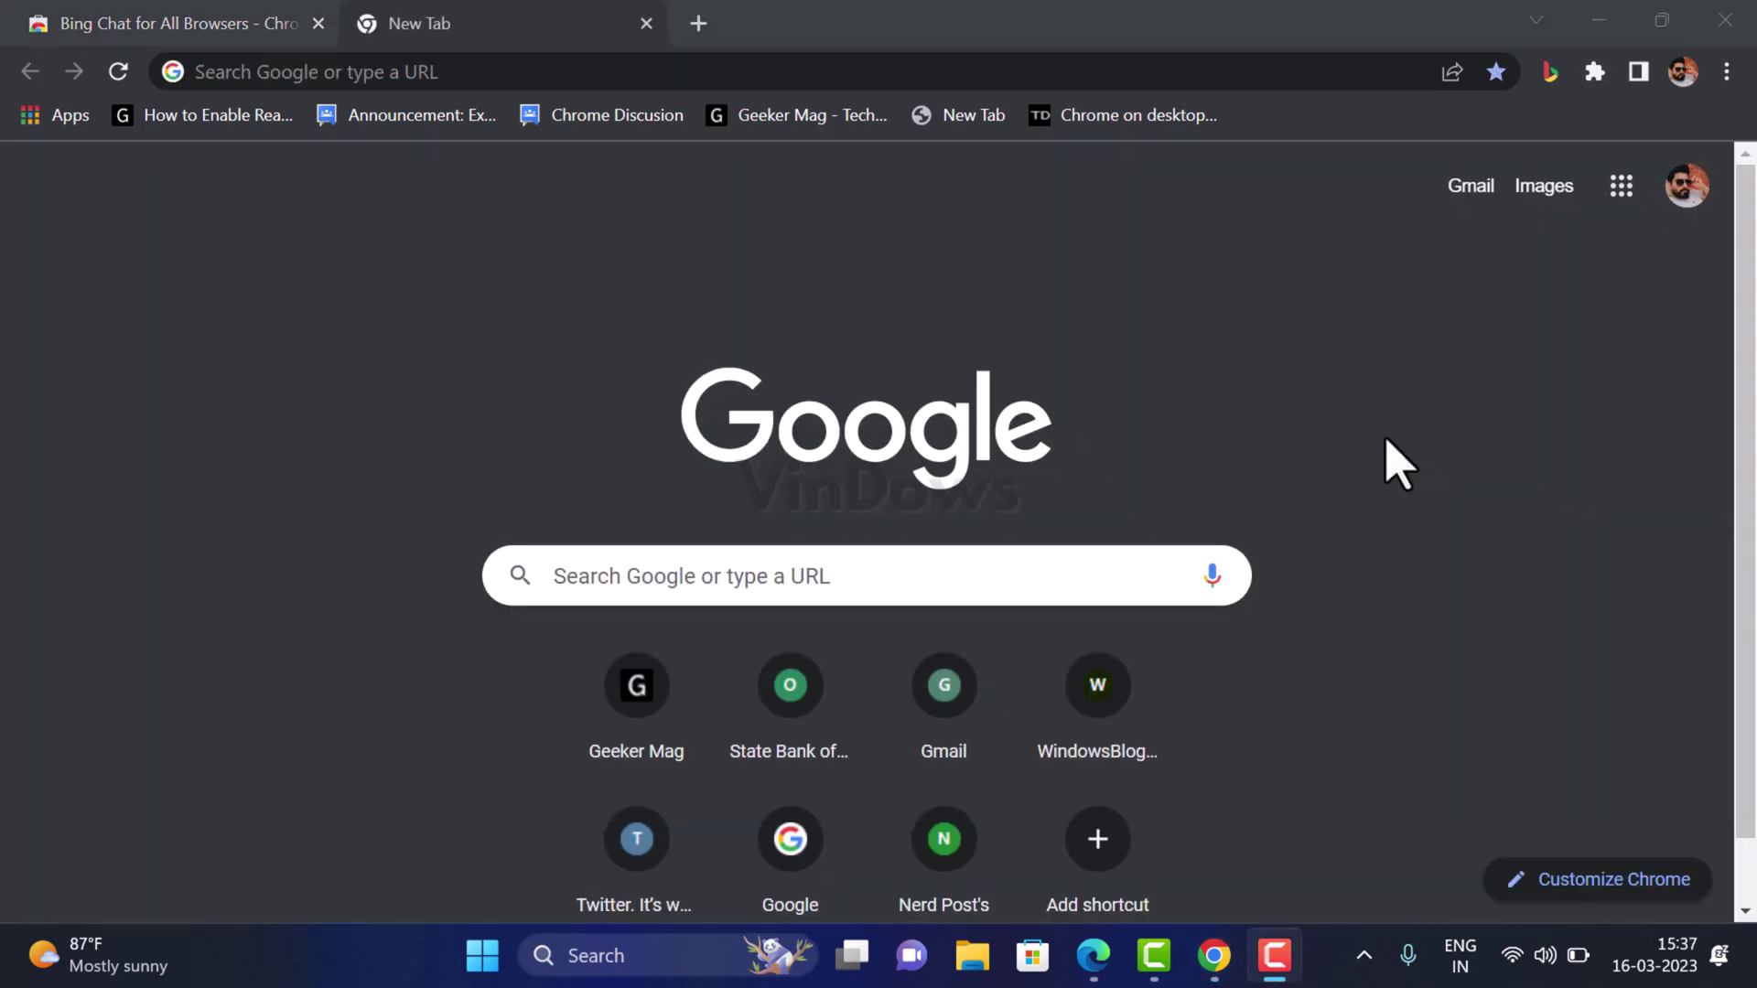
# Step: Launch Bing Chat from the pinned extension's popup, then open a new blank tab
pyautogui.click(1549, 93)
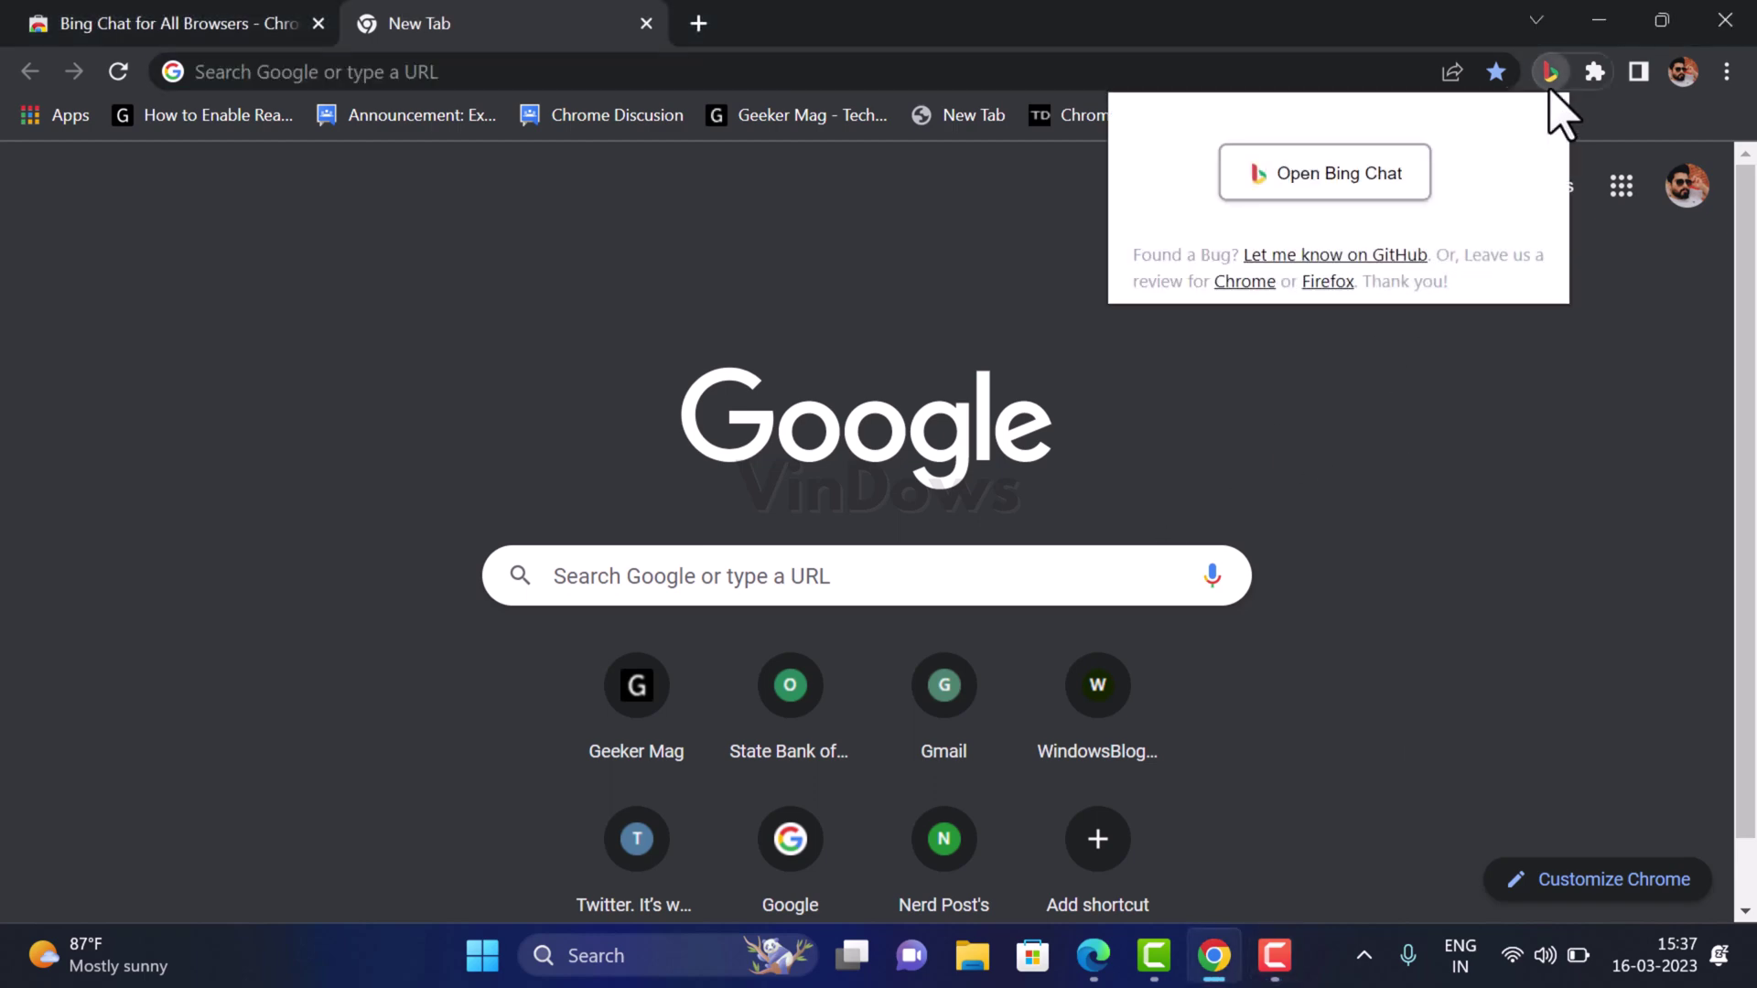
pyautogui.click(1356, 208)
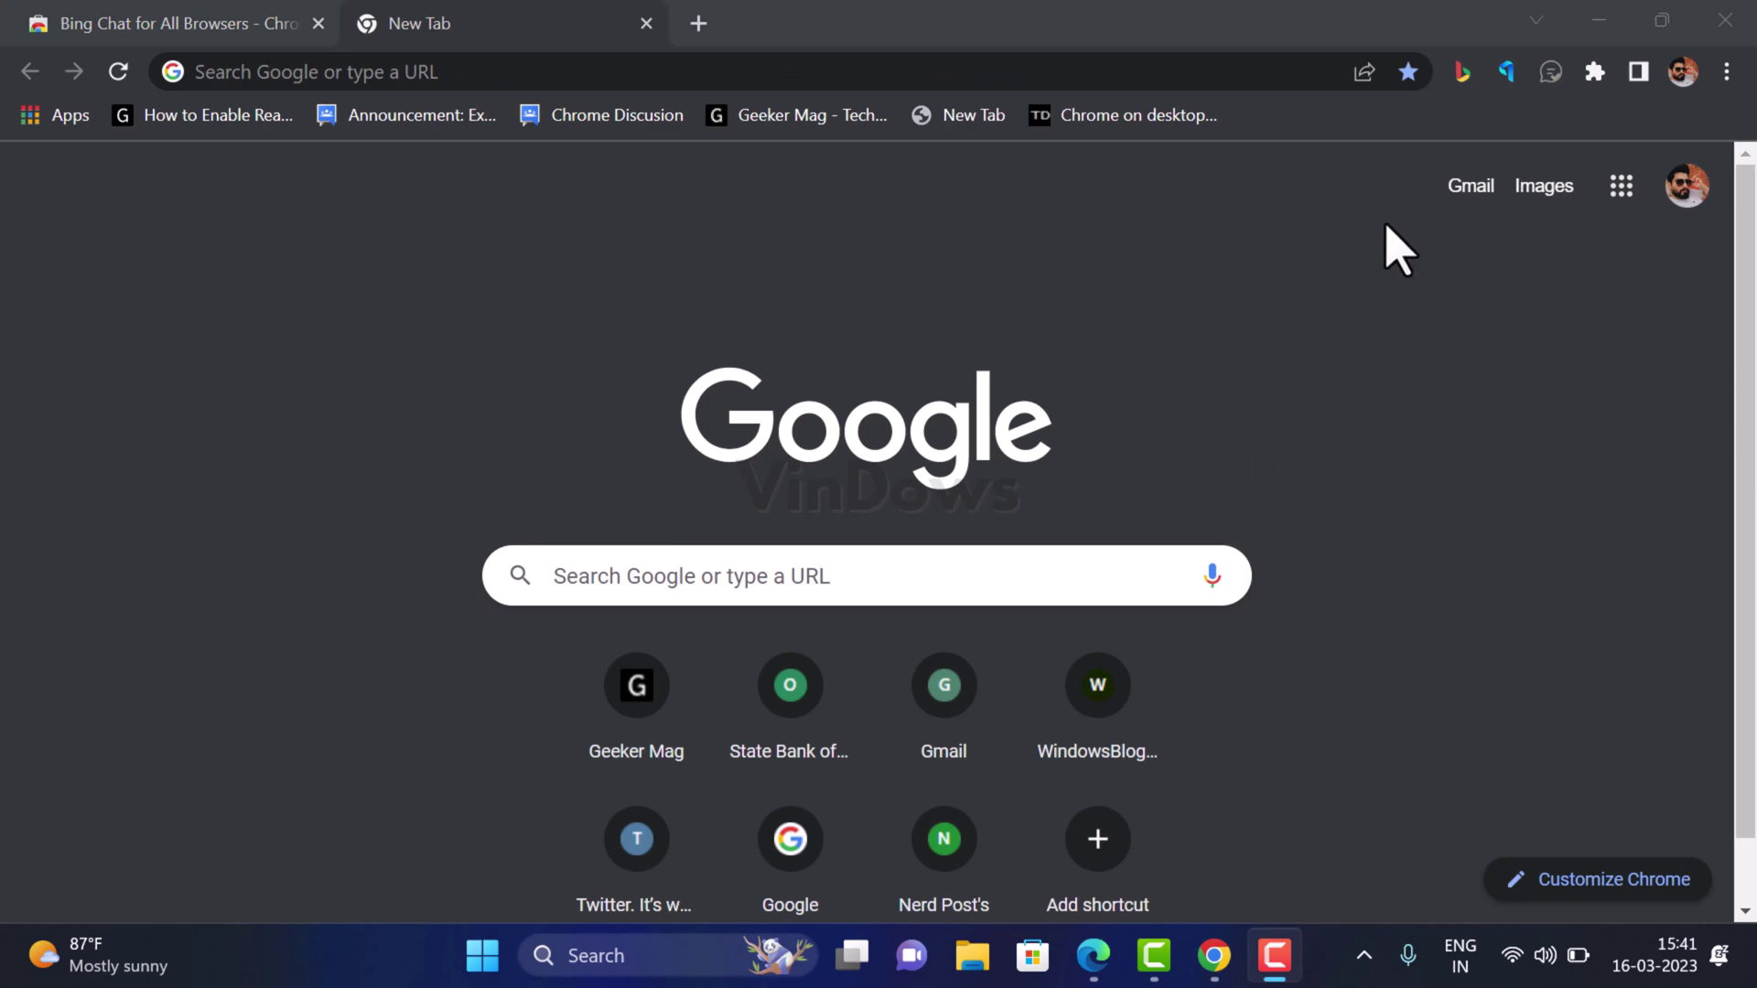
pyautogui.click(1508, 77)
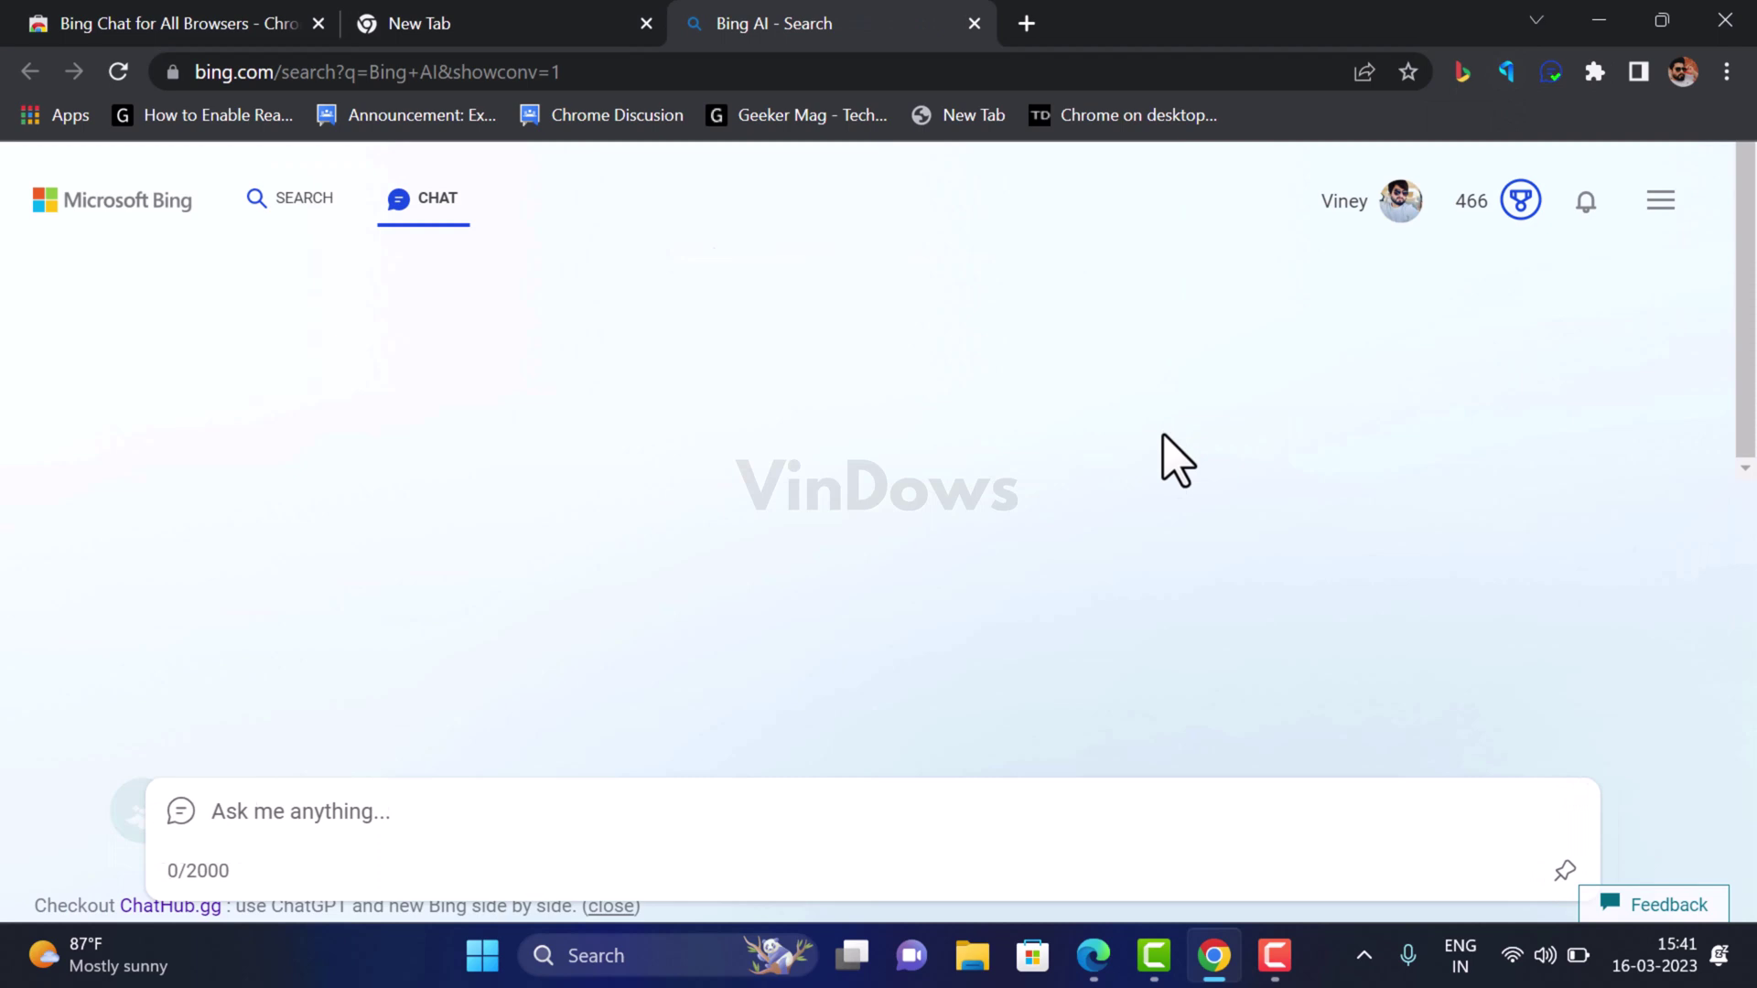
pyautogui.hotkey('ctrl', 't')
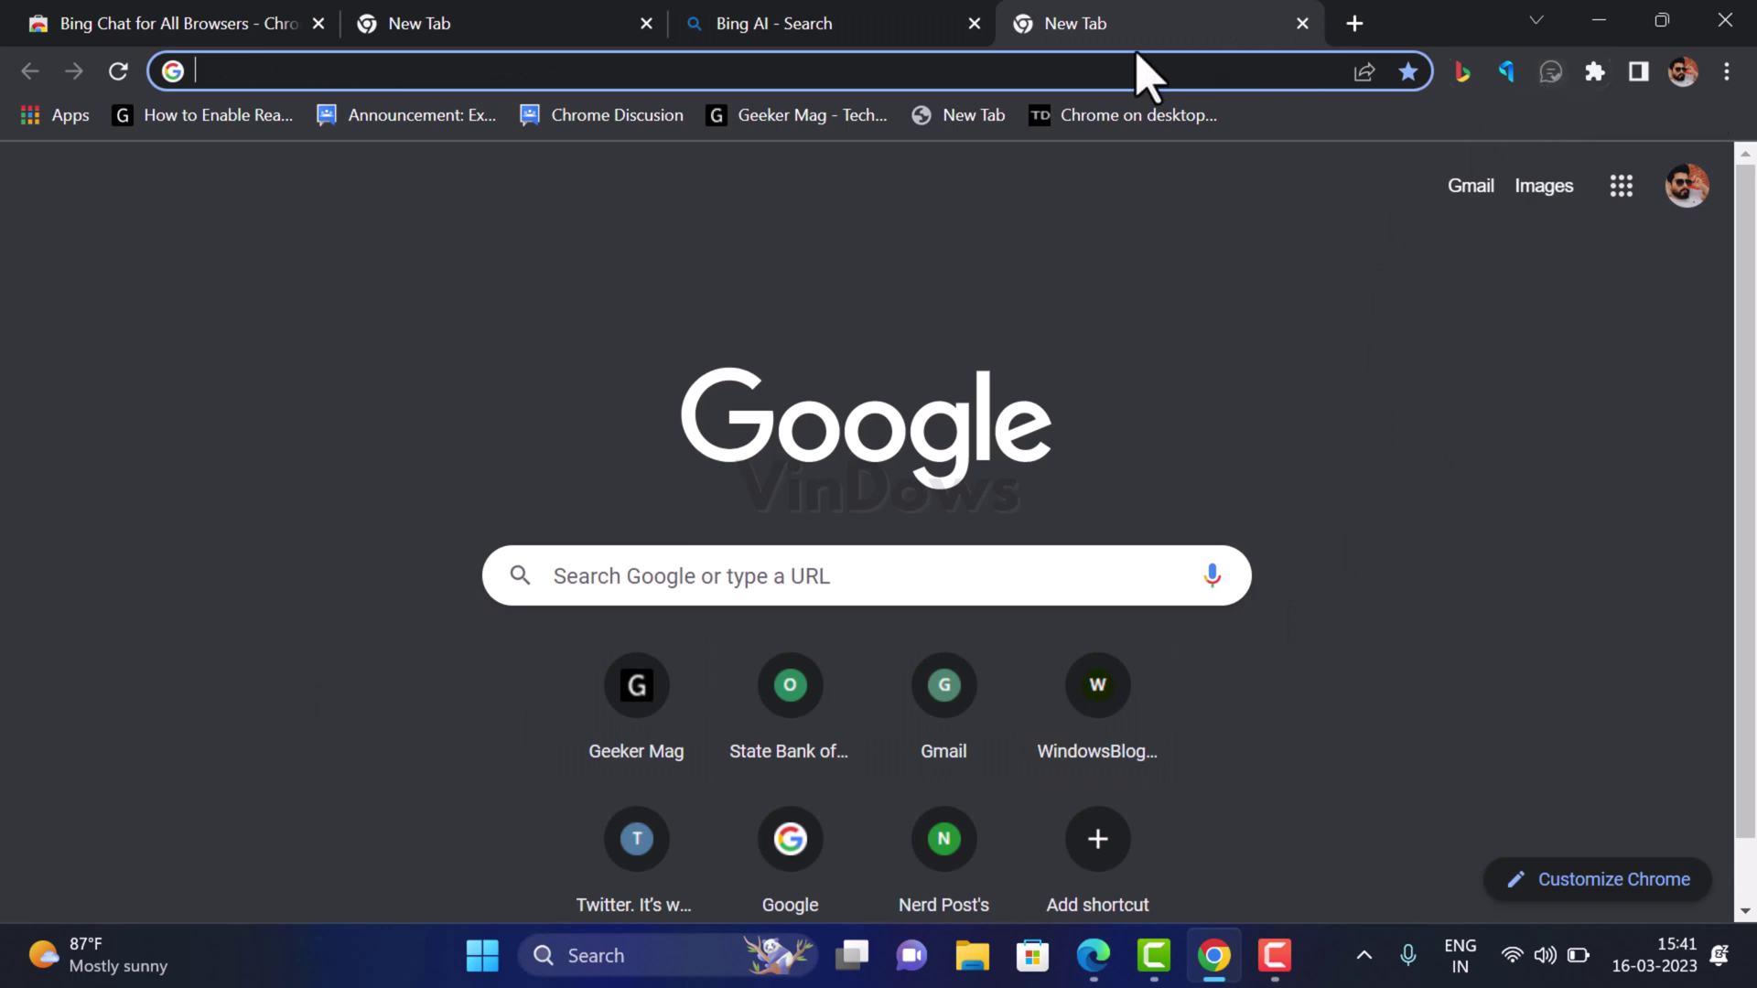
# Step: Load bing.com and open its Chat page
pyautogui.click(950, 69)
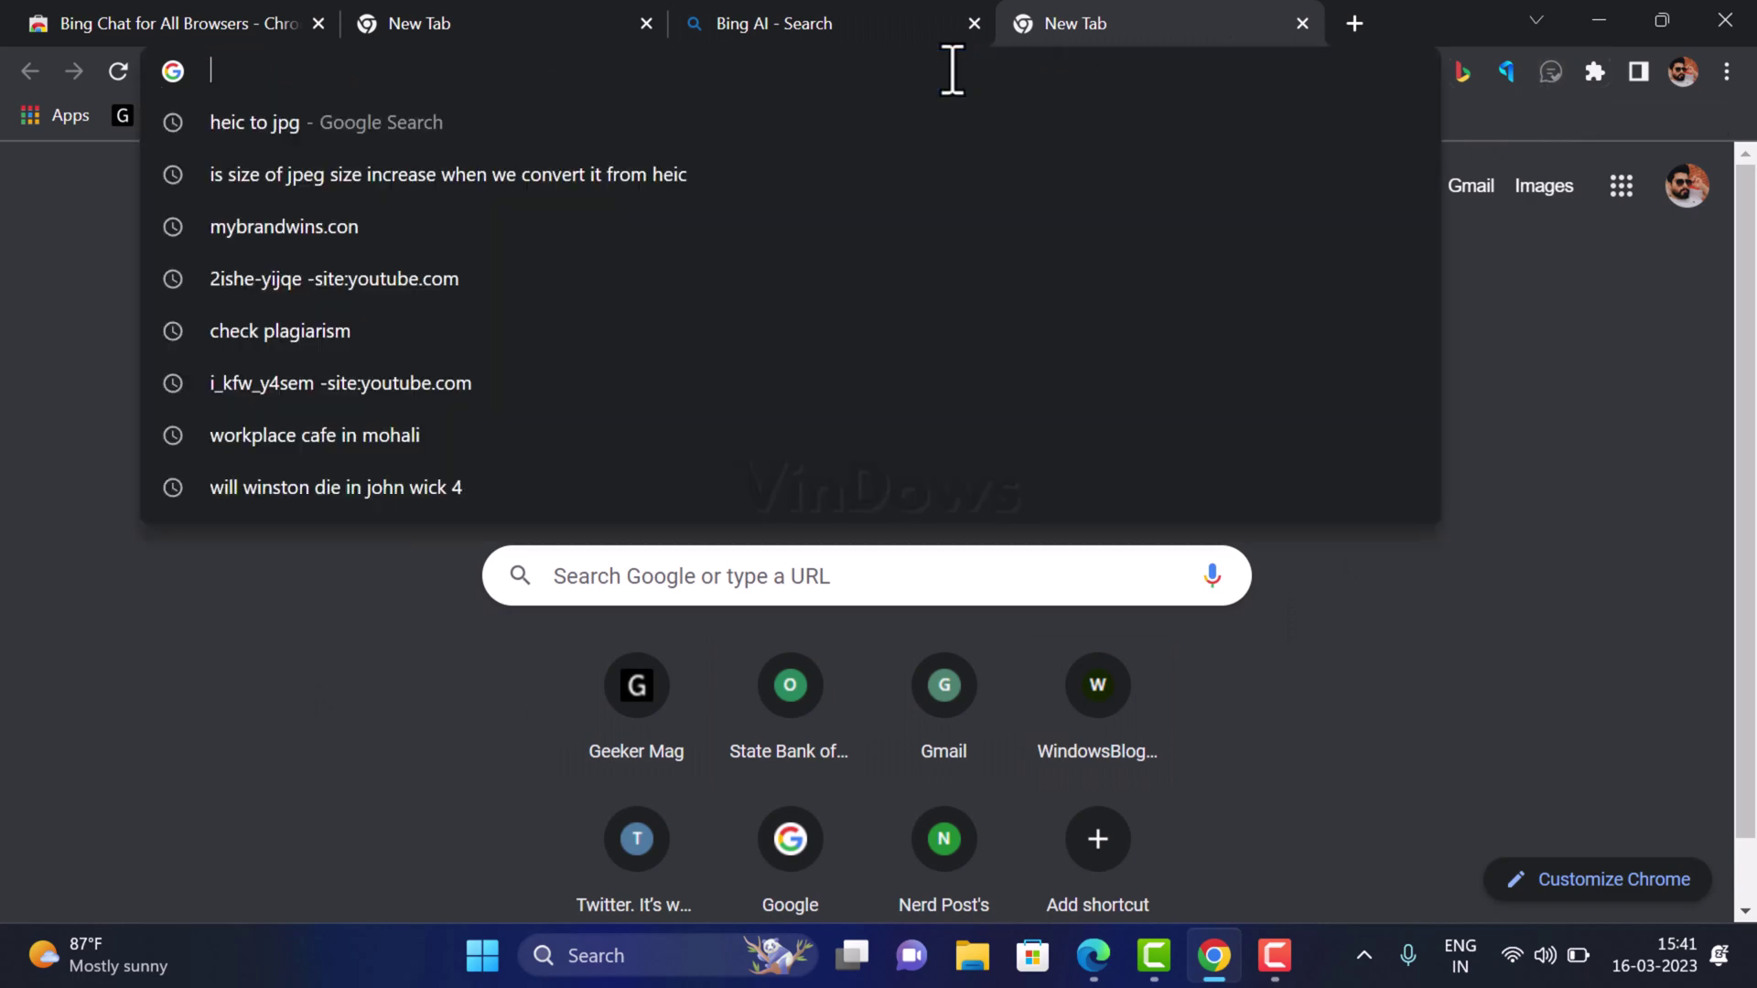
pyautogui.write('bing.c')
pyautogui.press('Return')
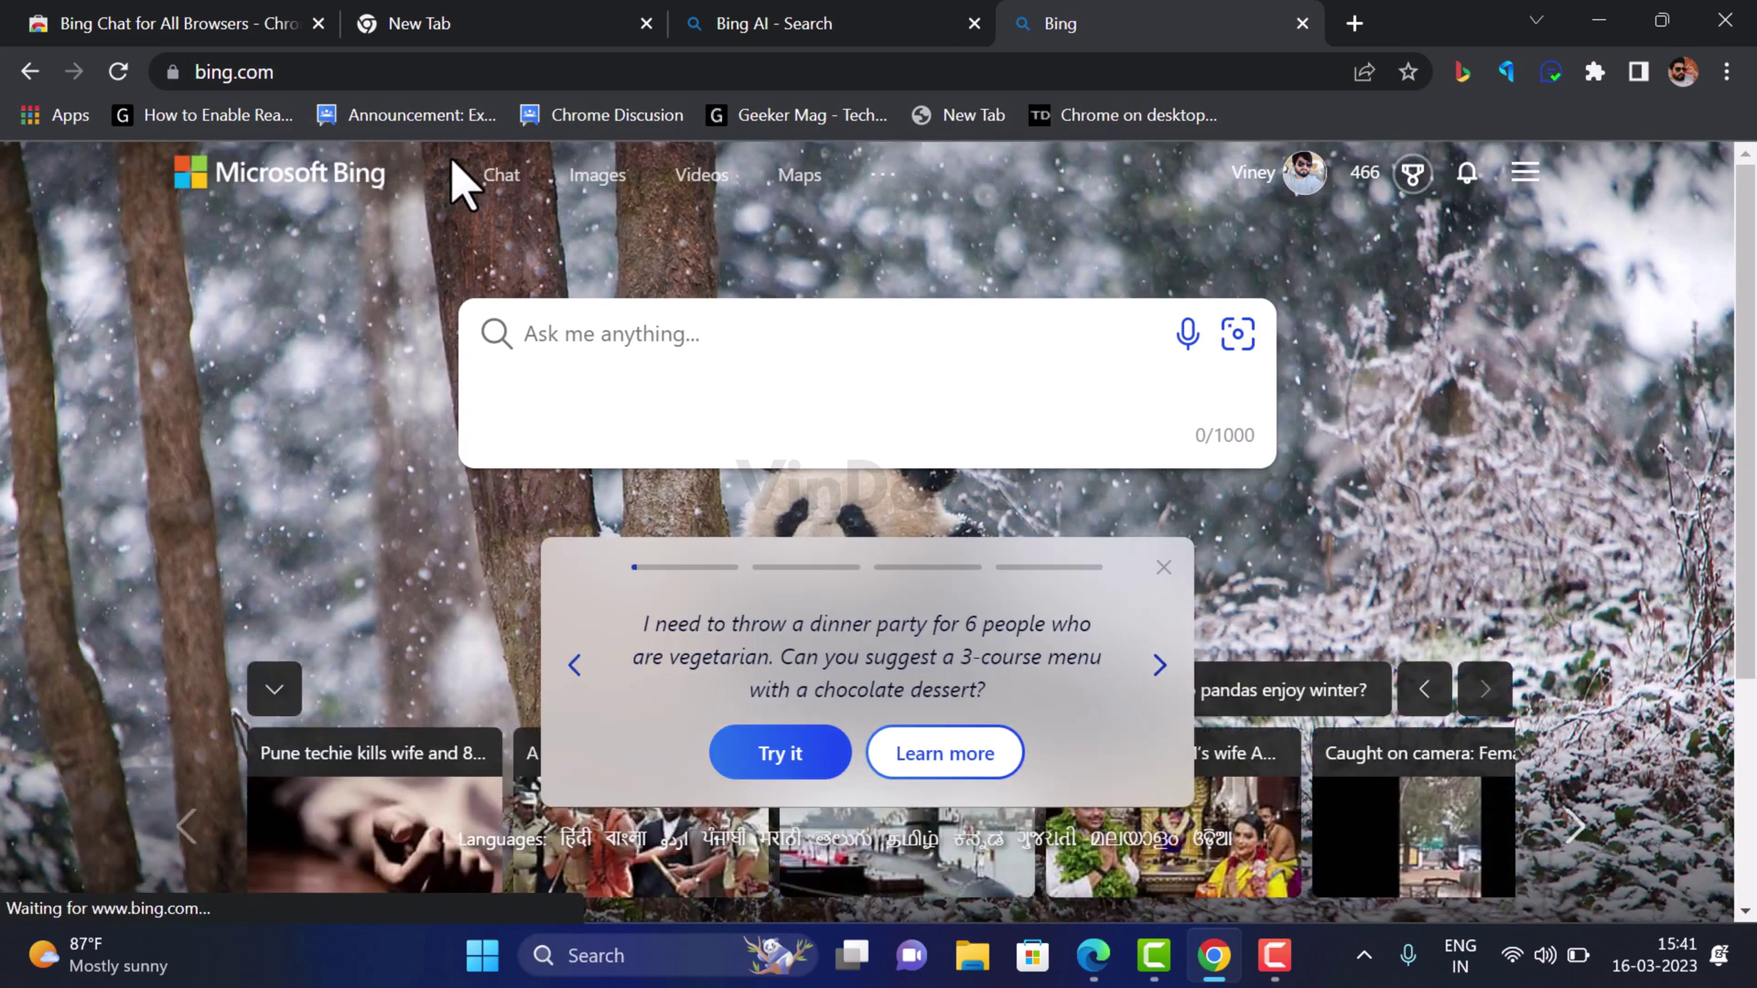
pyautogui.click(505, 176)
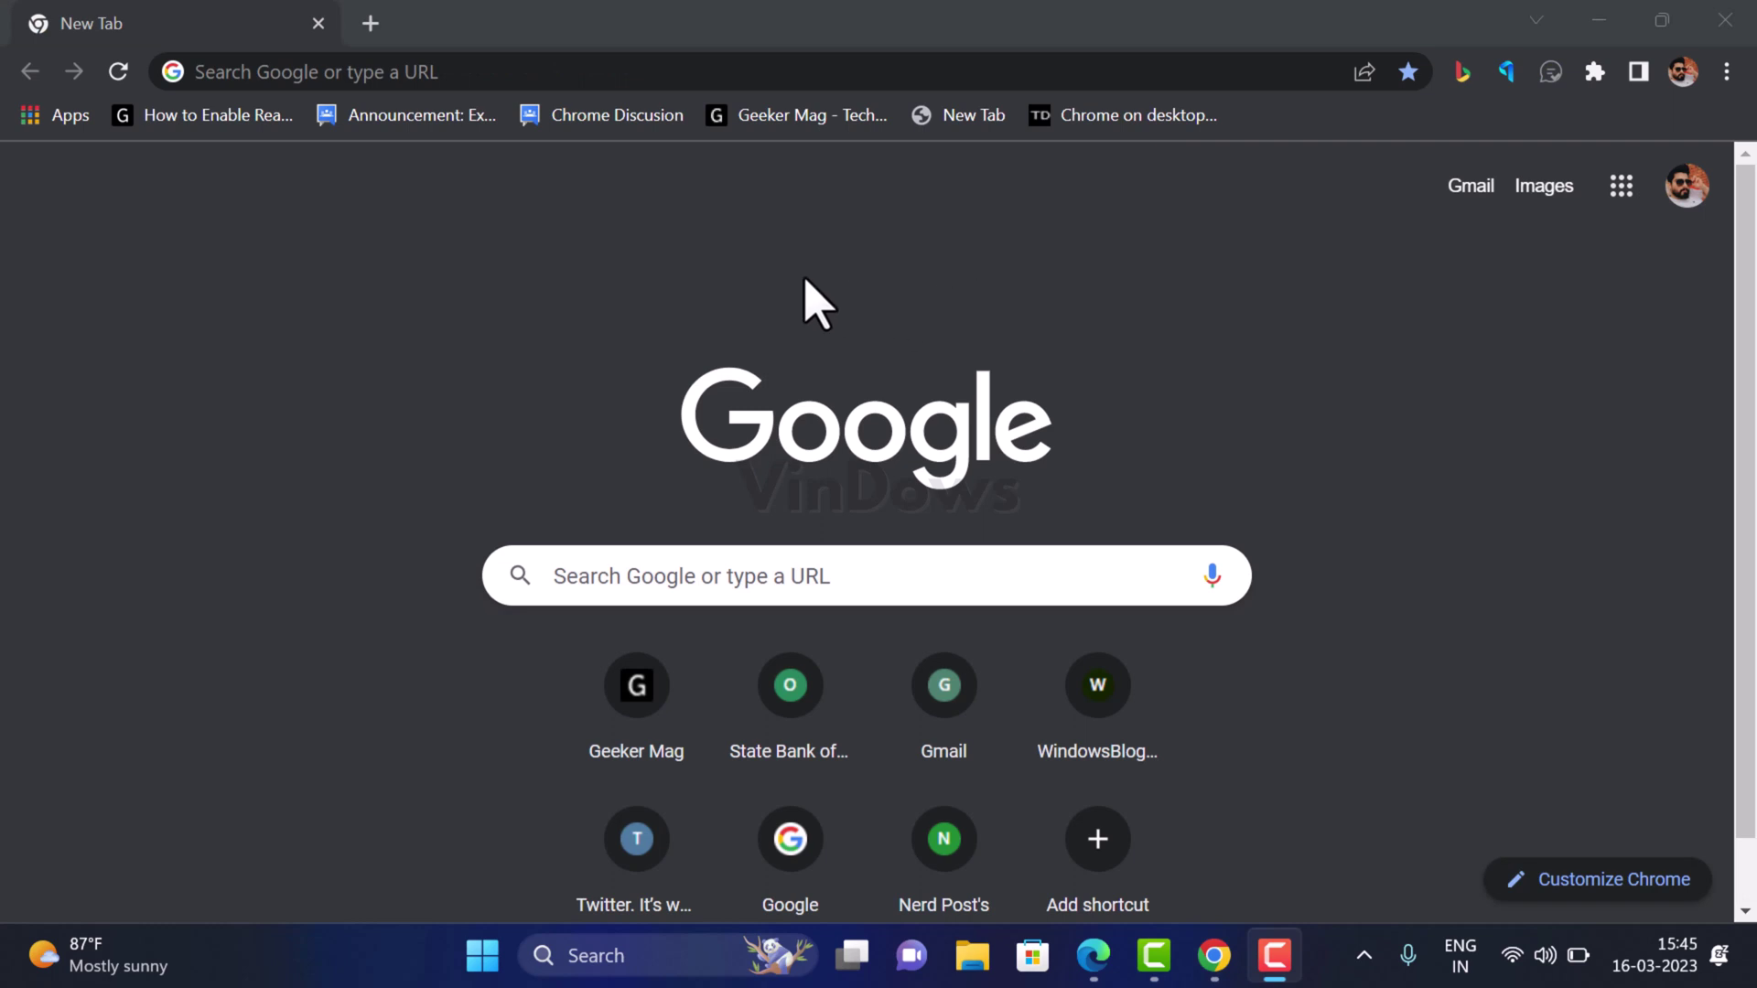
pyautogui.click(464, 75)
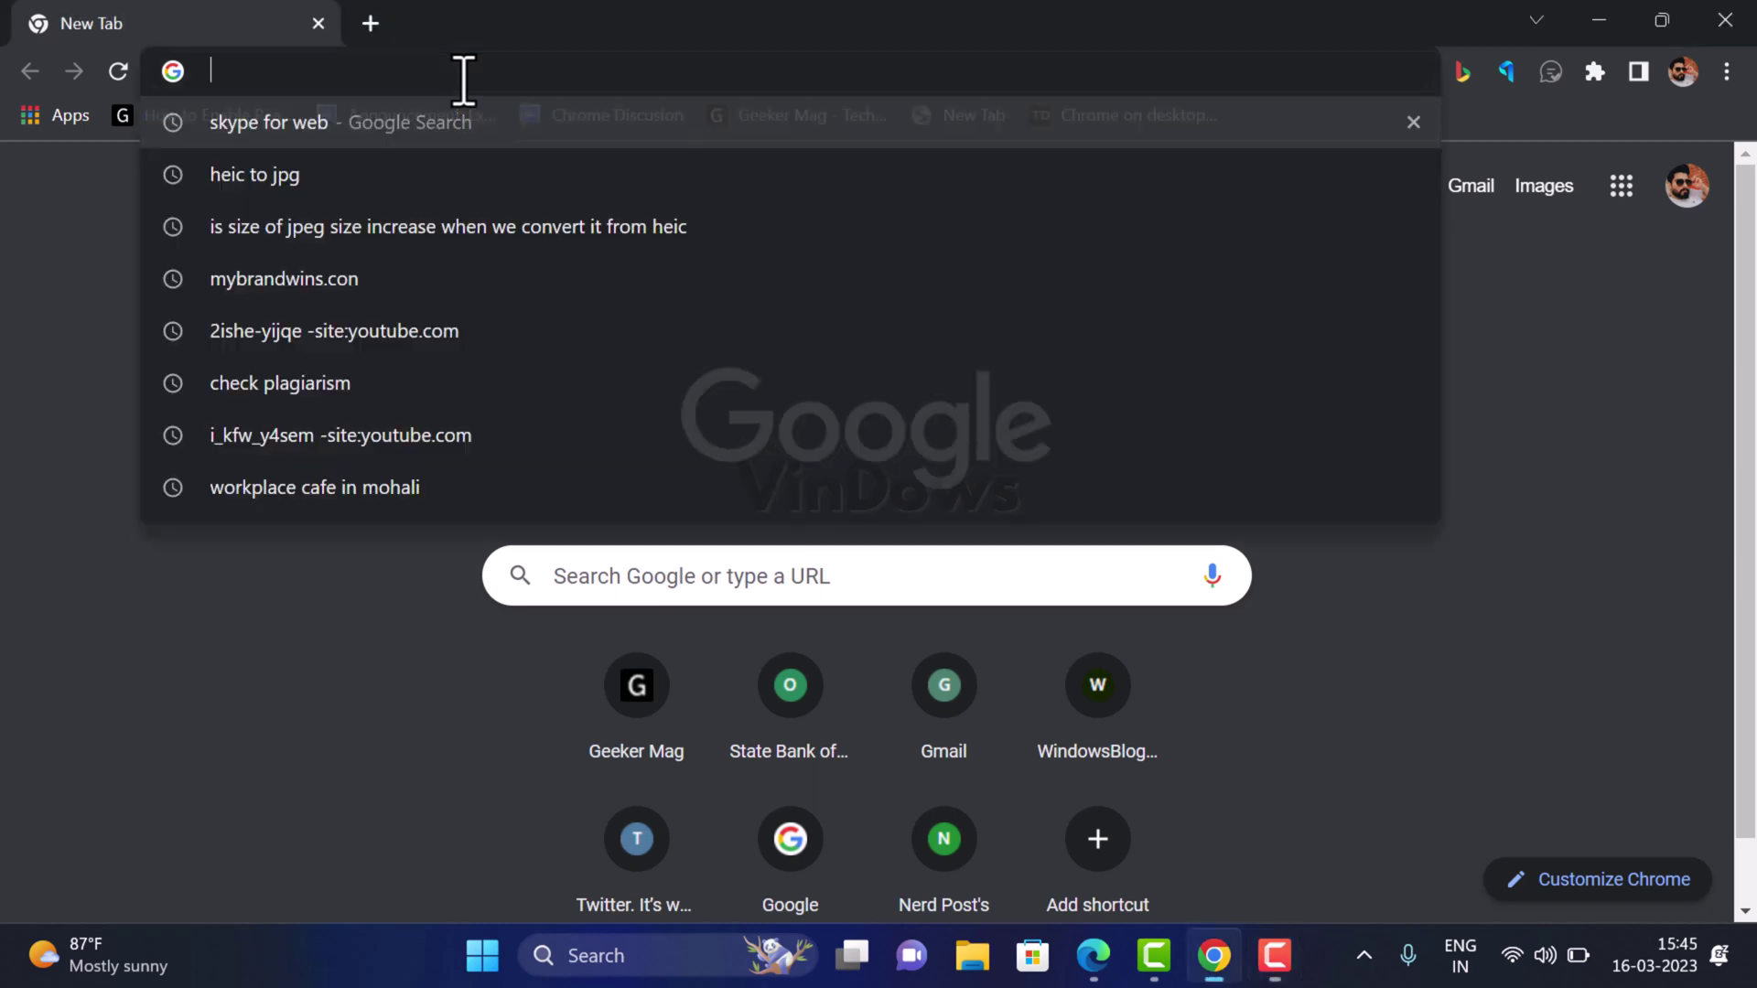
pyautogui.write('https://web.skype.com/')
pyautogui.press('Return')
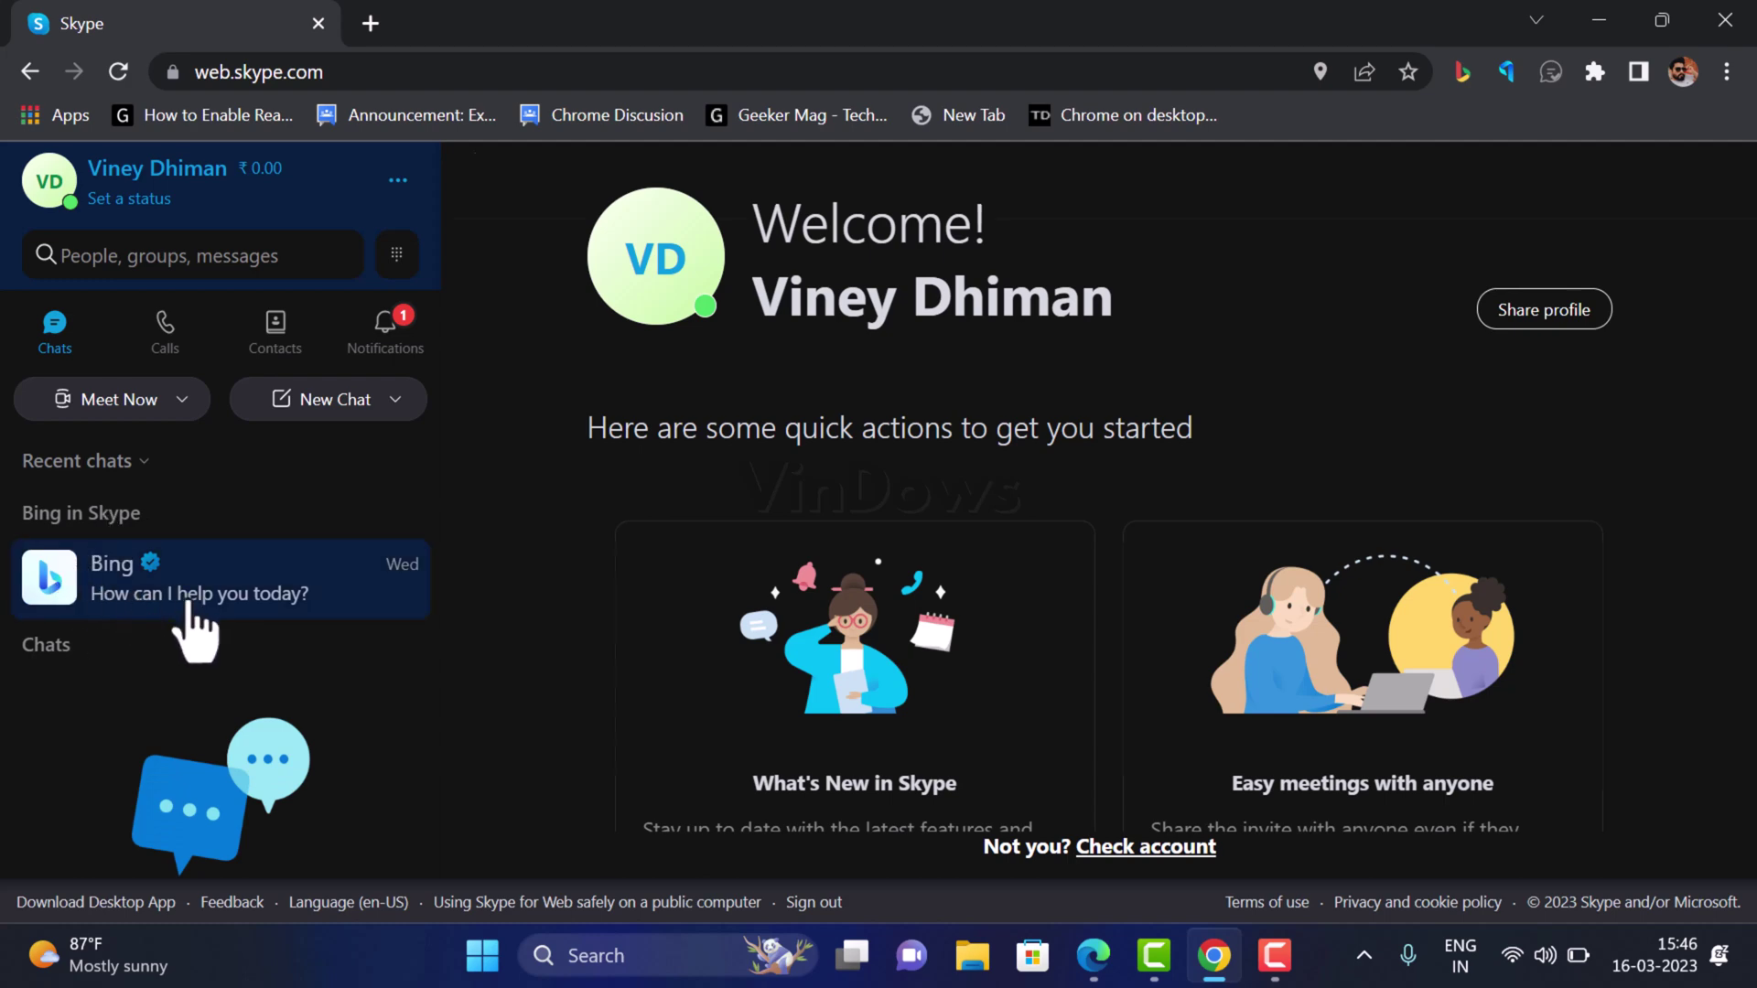
# Step: Send 'what is windows 11' in Skype's Bing conversation
pyautogui.click(192, 628)
pyautogui.click(728, 816)
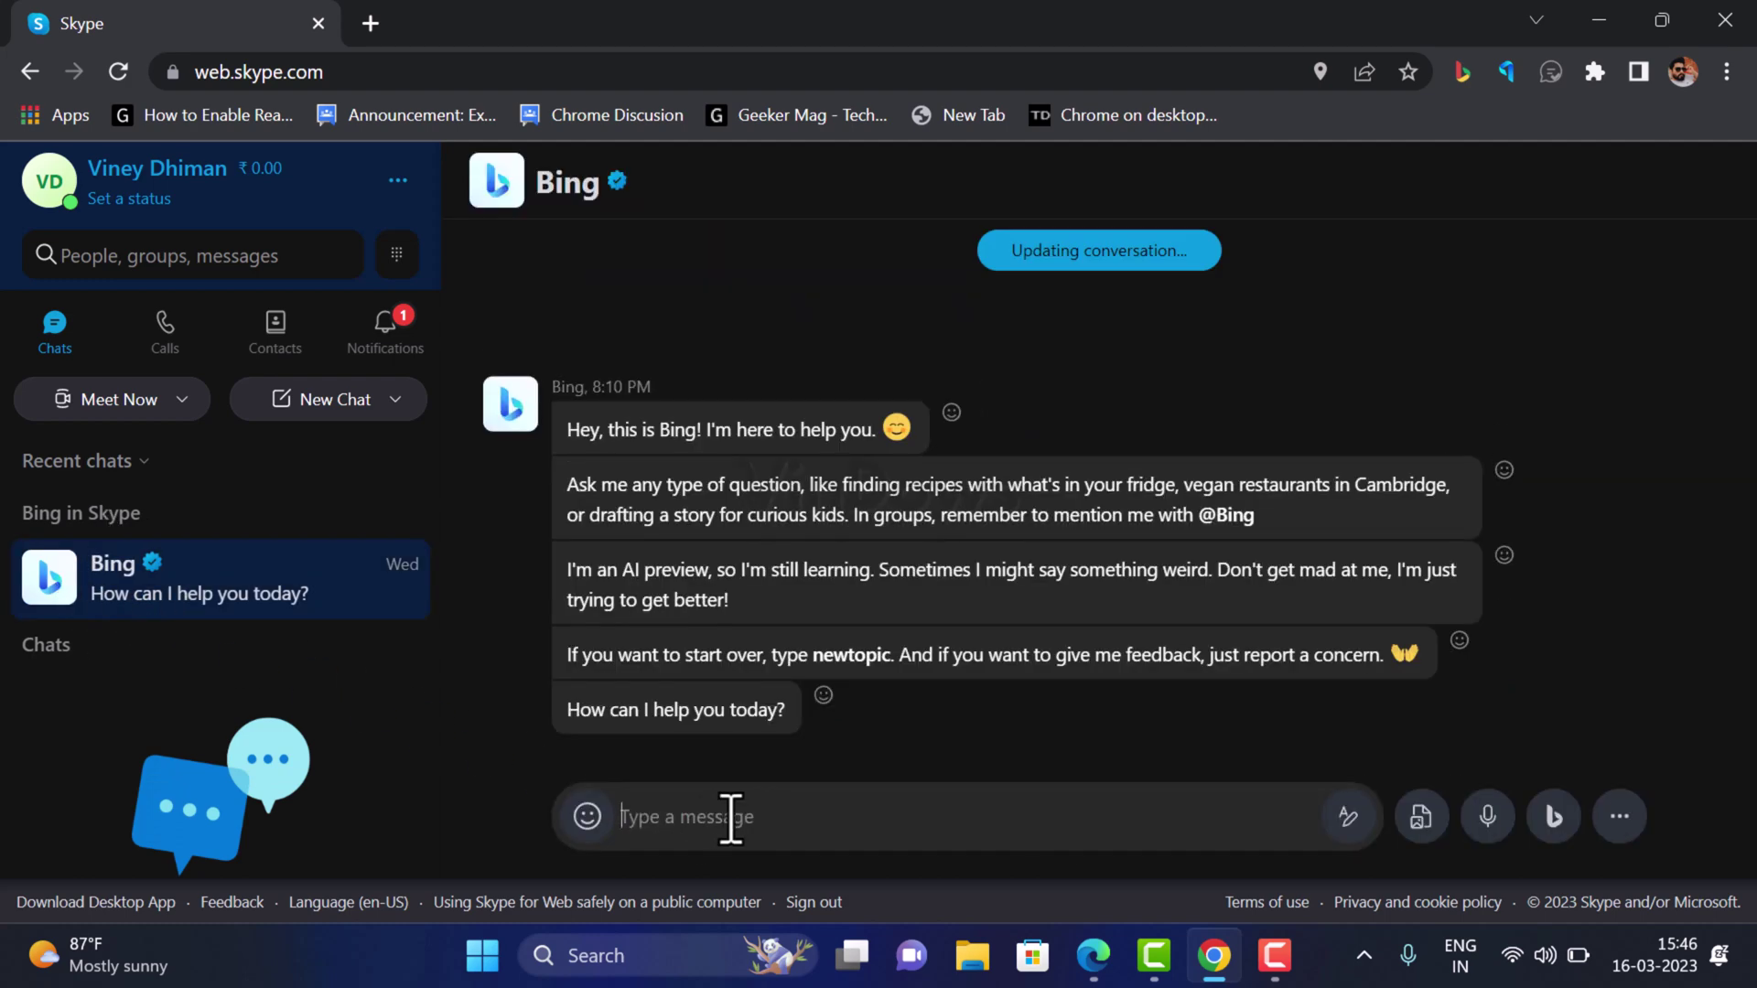
pyautogui.write('what is windows')
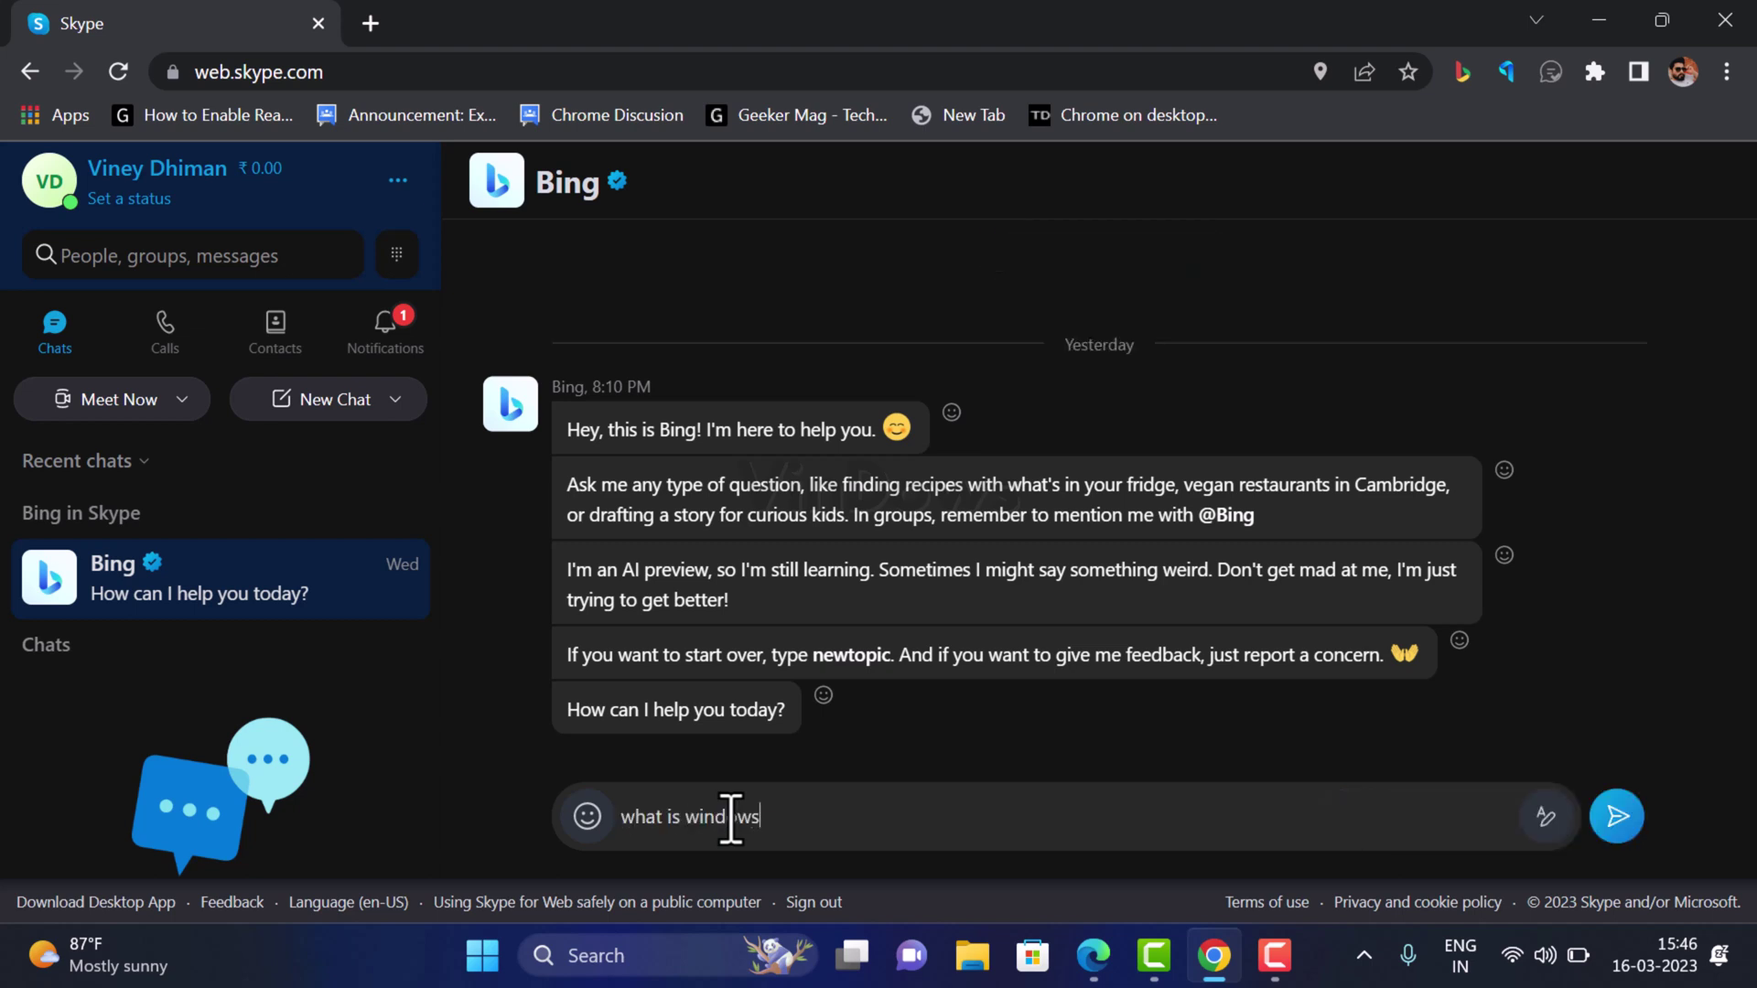
pyautogui.write(' 11')
pyautogui.press('Return')
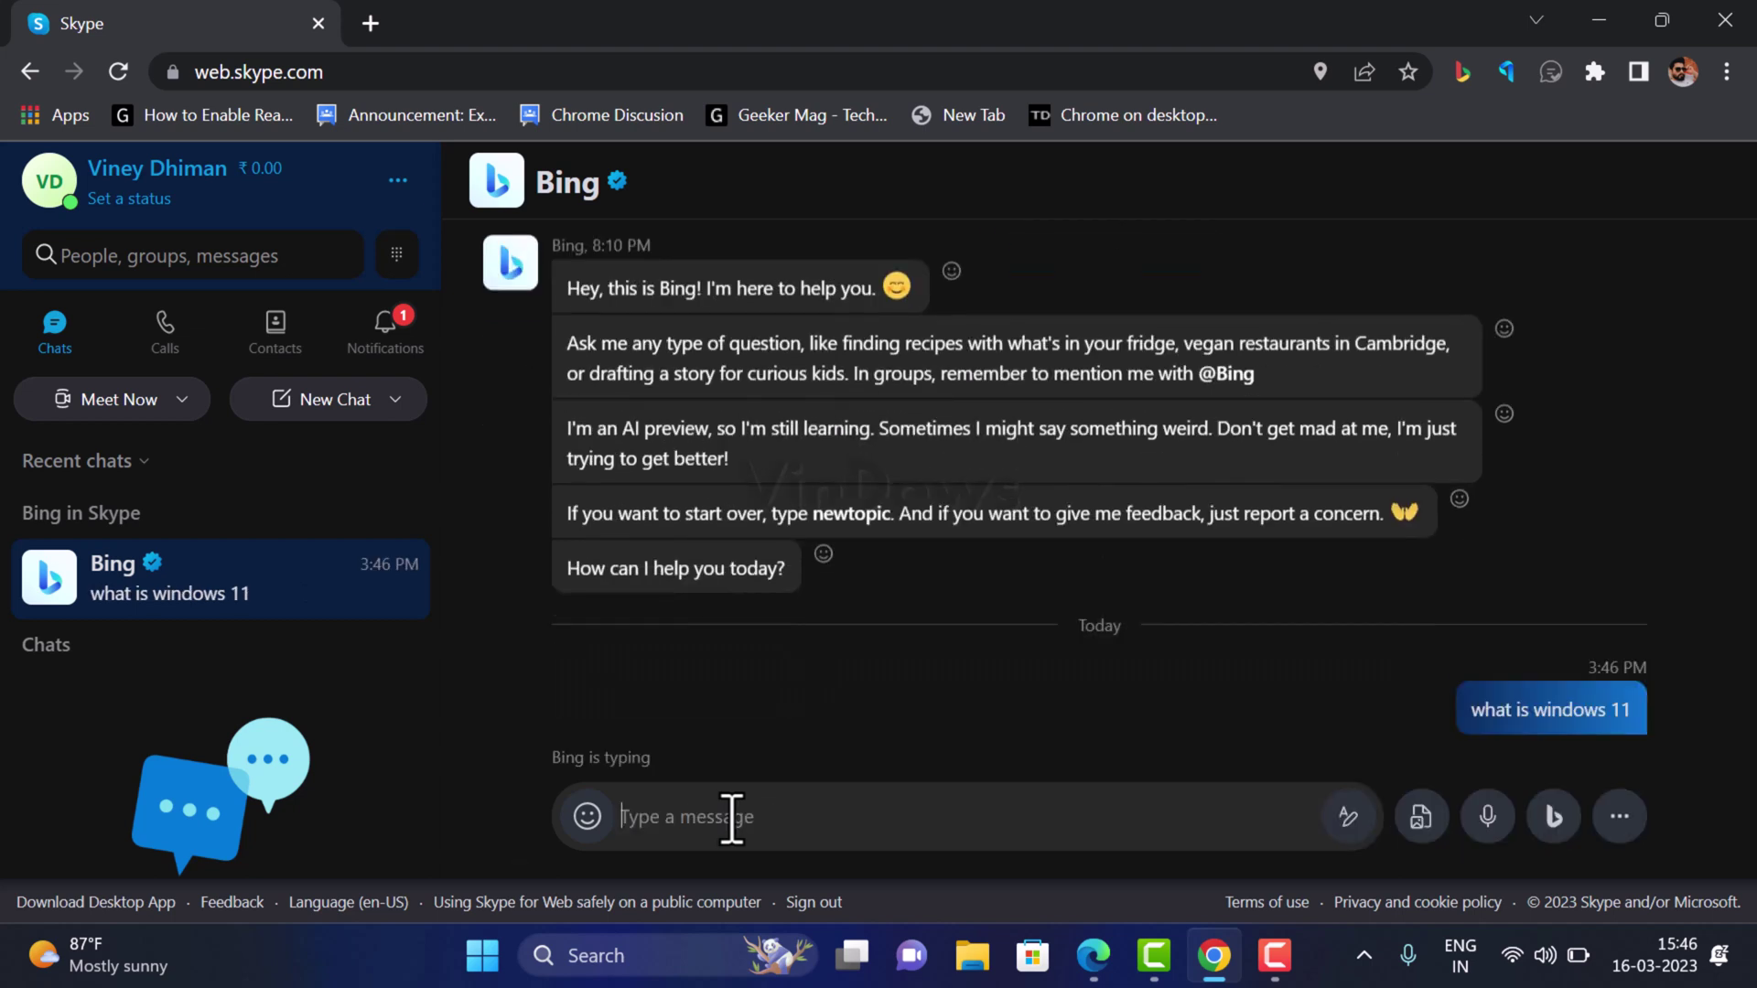